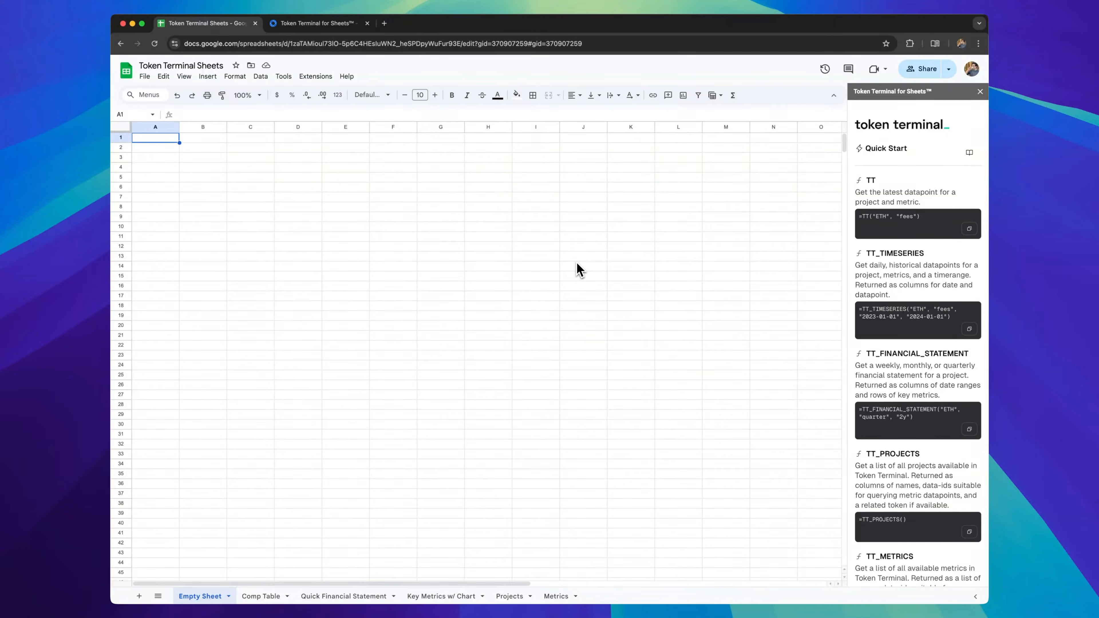
# View the Token Terminal for Sheets listing in the Google Workspace Marketplace and return to the spreadsheet
pyautogui.click(315, 23)
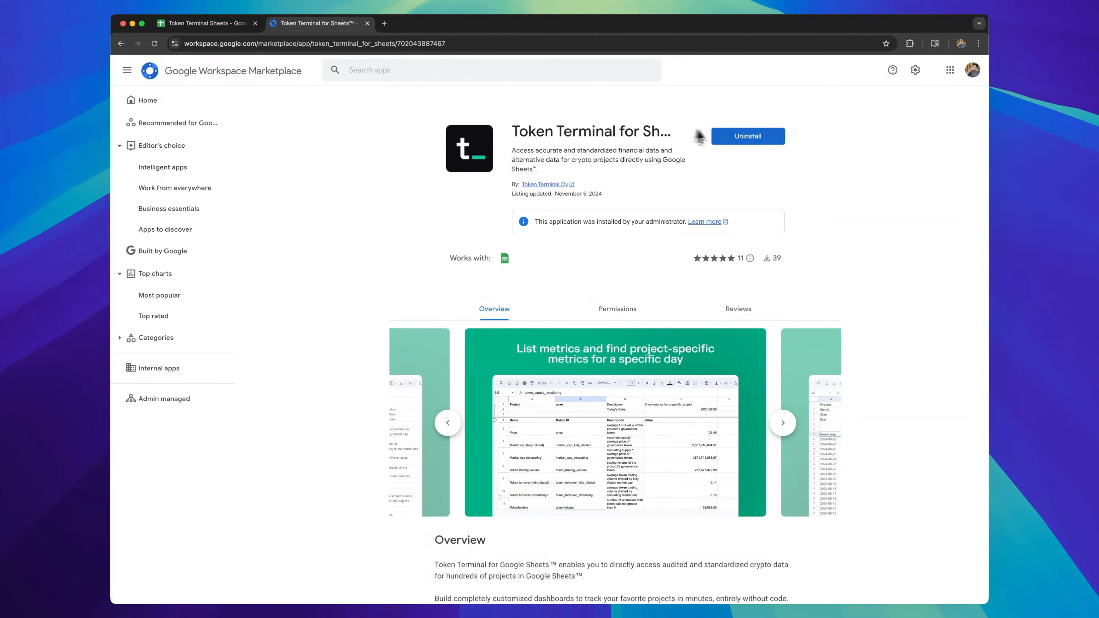
pyautogui.click(224, 29)
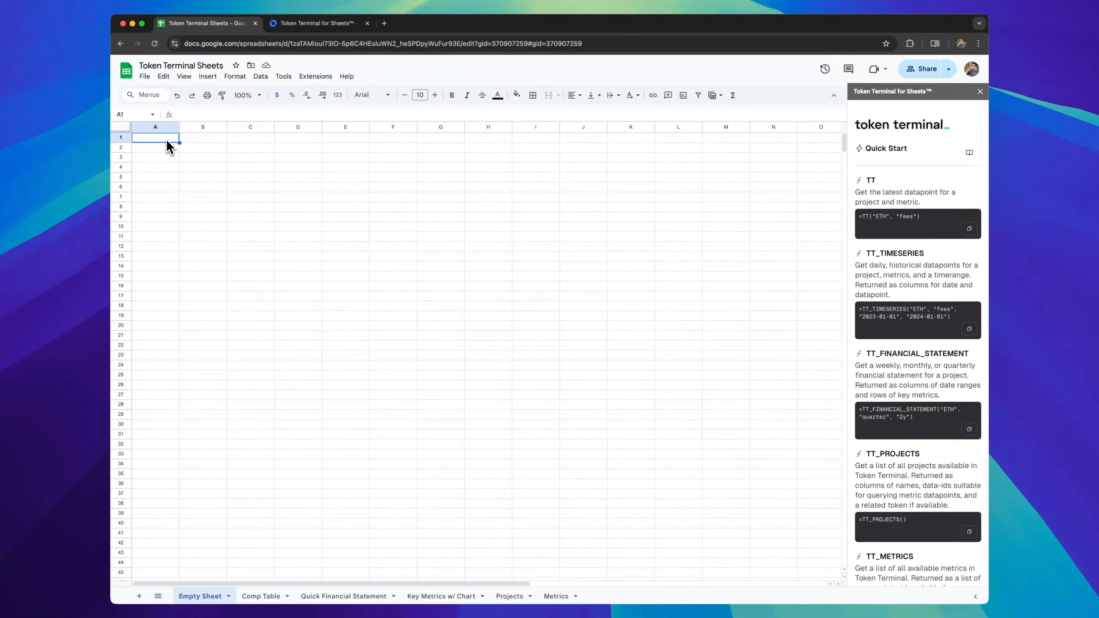
# Enter the formula =TT("ETH", "fees") in cell A1 of the Empty Sheet
pyautogui.write('=TT(')
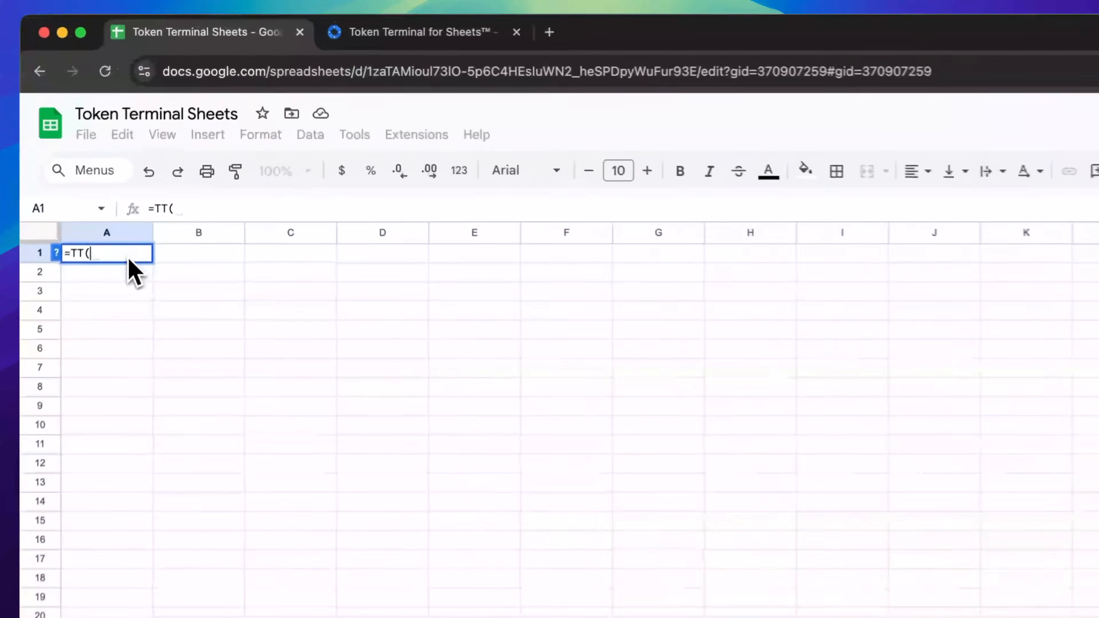
pyautogui.write('"ETH')
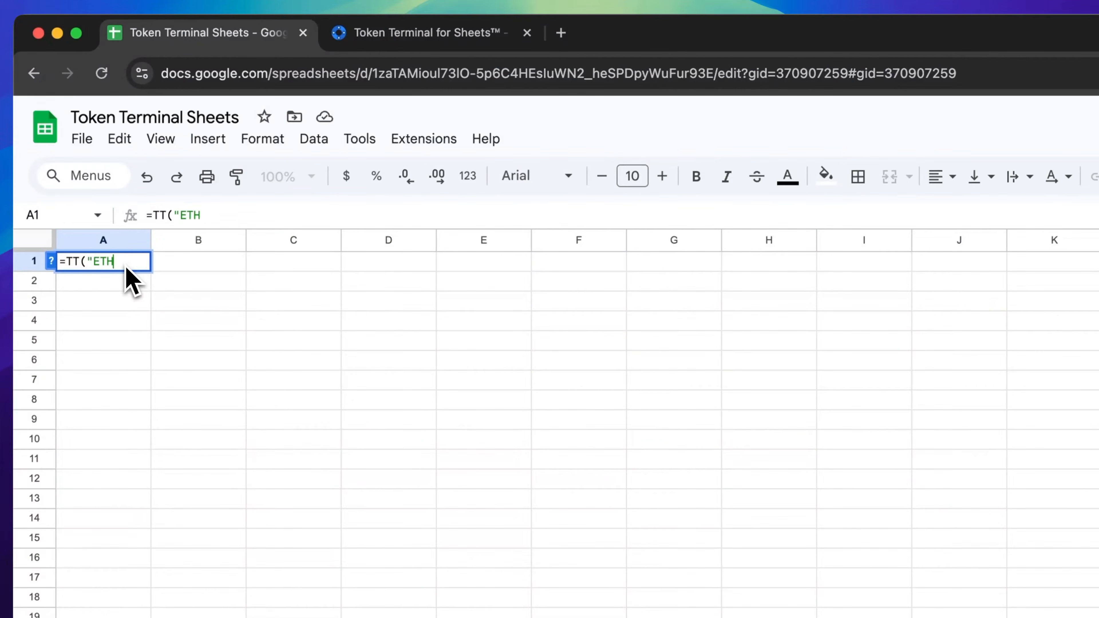
pyautogui.write('", ')
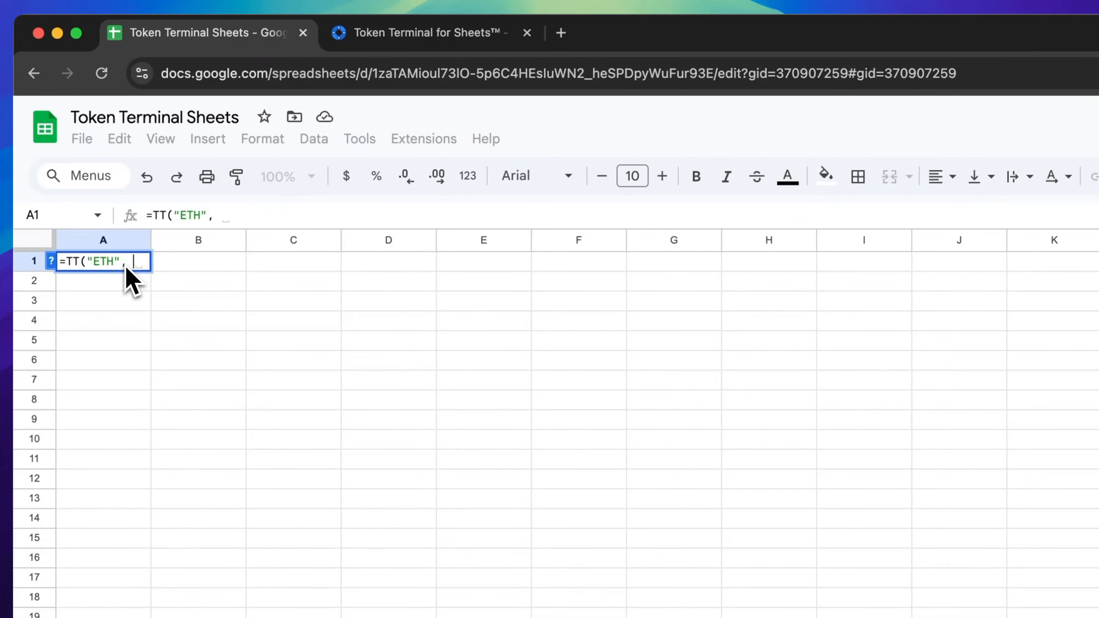
pyautogui.write('"fees")')
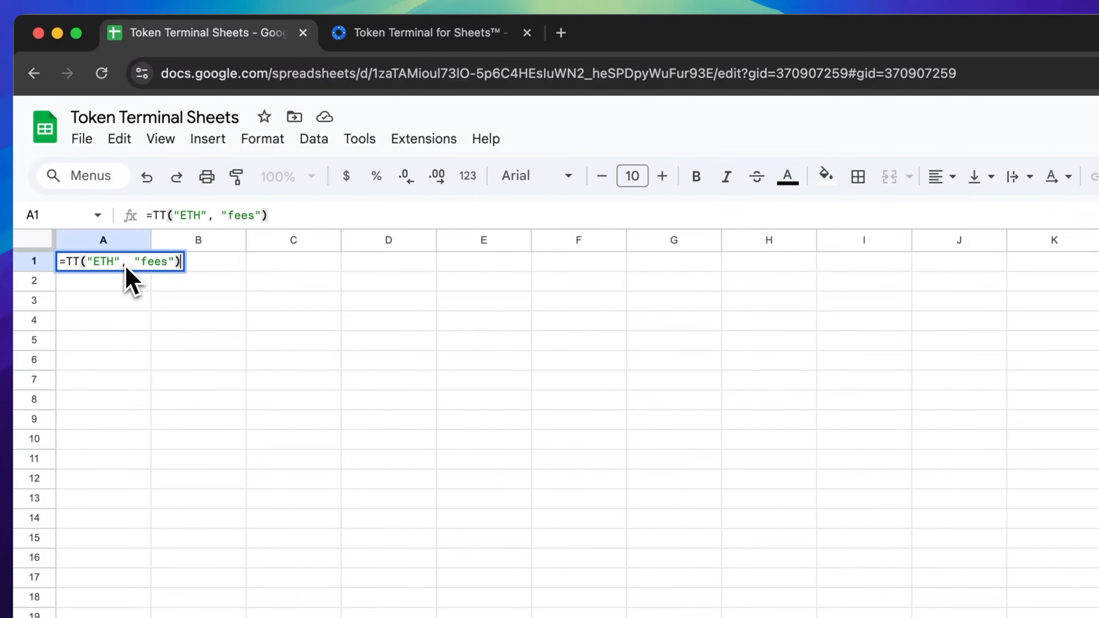
pyautogui.press('Return')
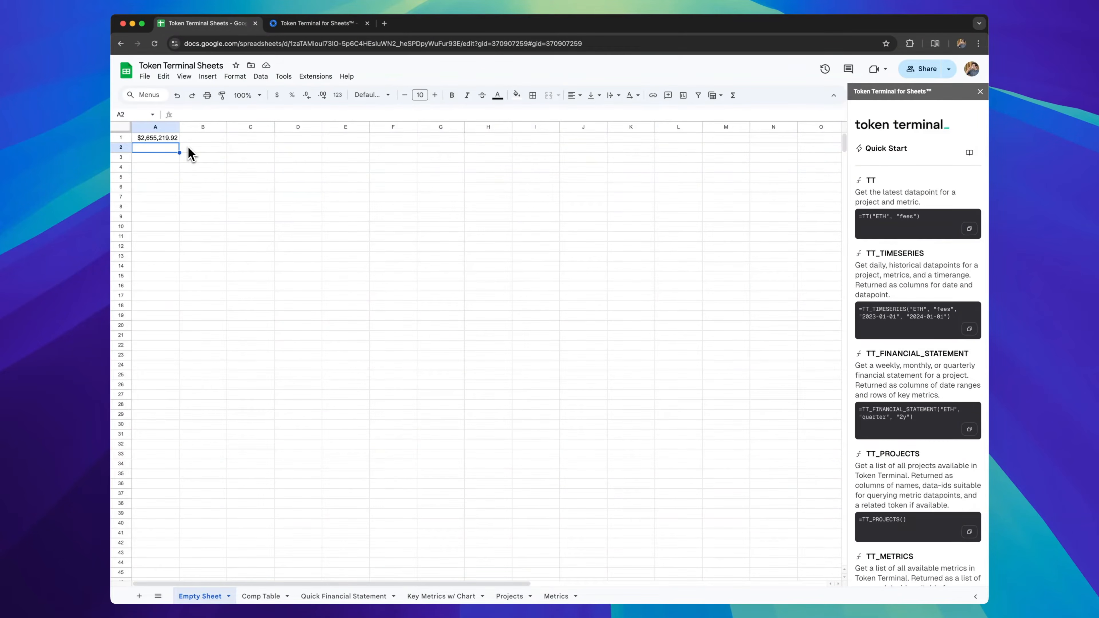
# On the Comp Table sheet, enter the formula =TT($A3, B$2) in cell B3 for Ethereum's fees
pyautogui.click(262, 596)
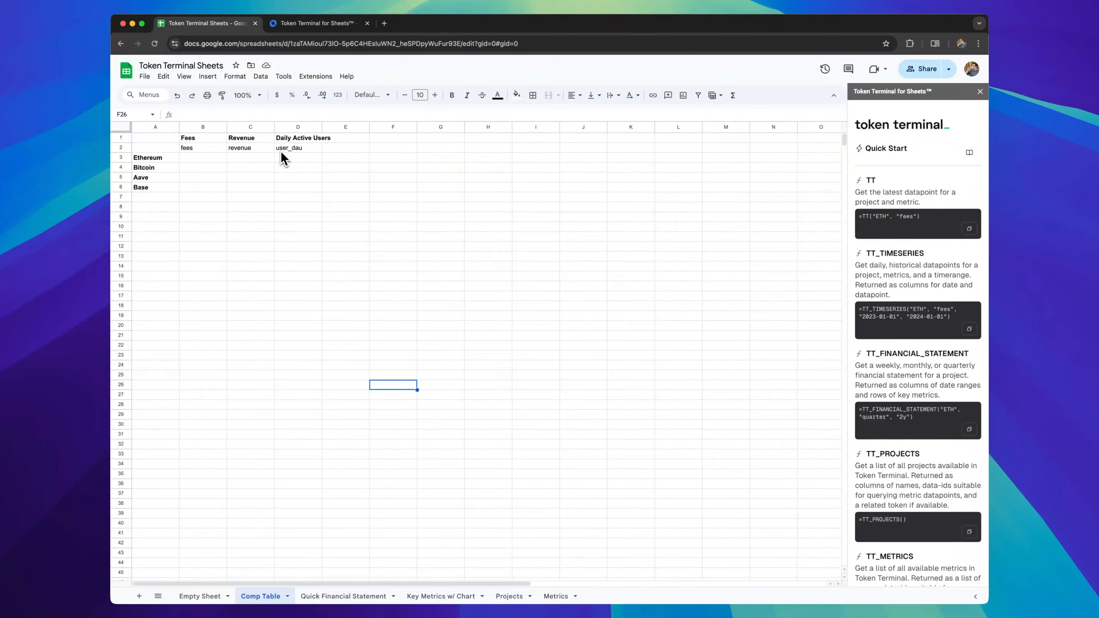
pyautogui.click(198, 159)
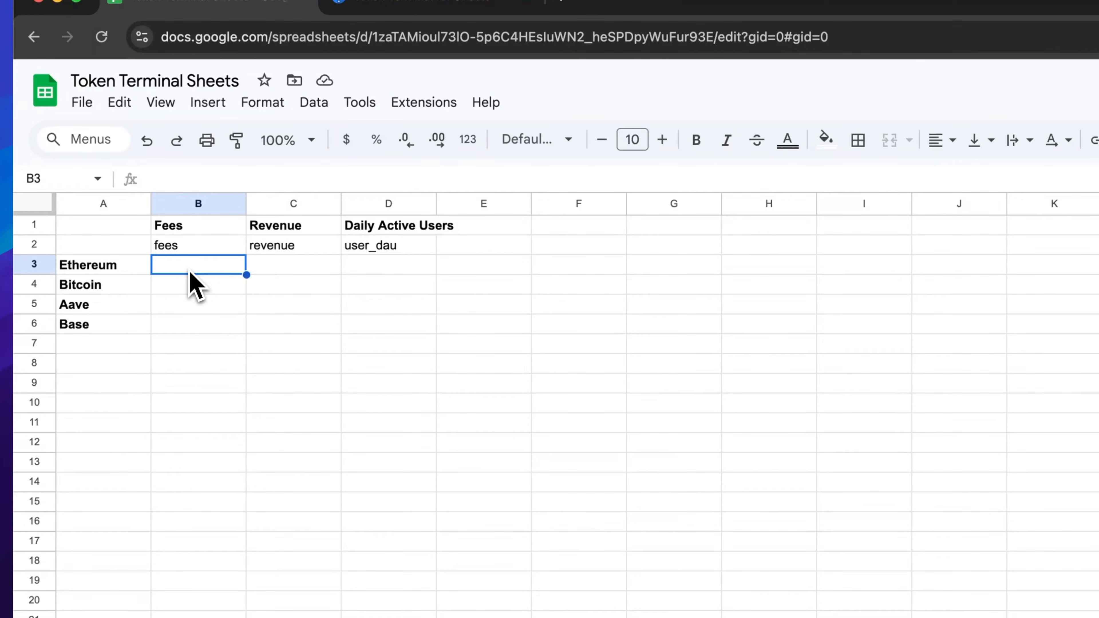
pyautogui.write('=')
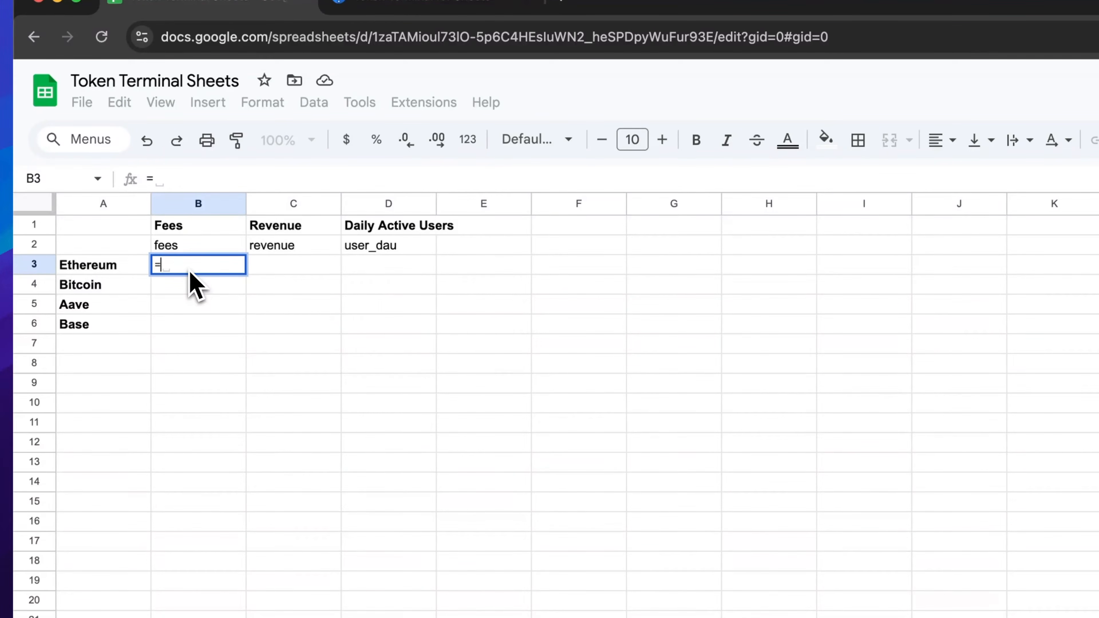
pyautogui.write('TT(')
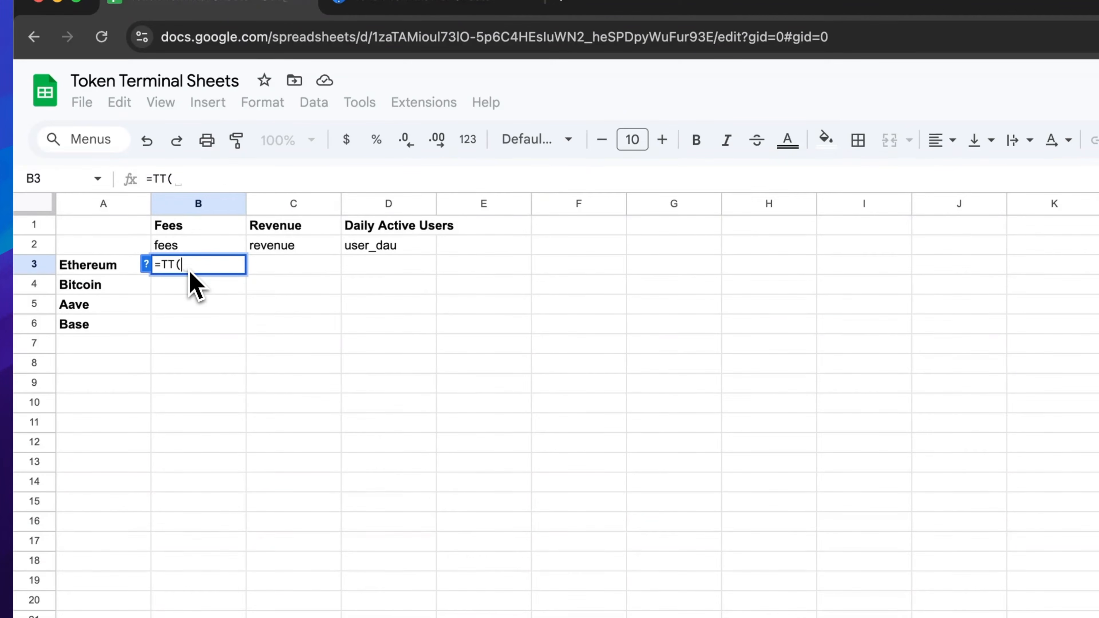
pyautogui.write('$A')
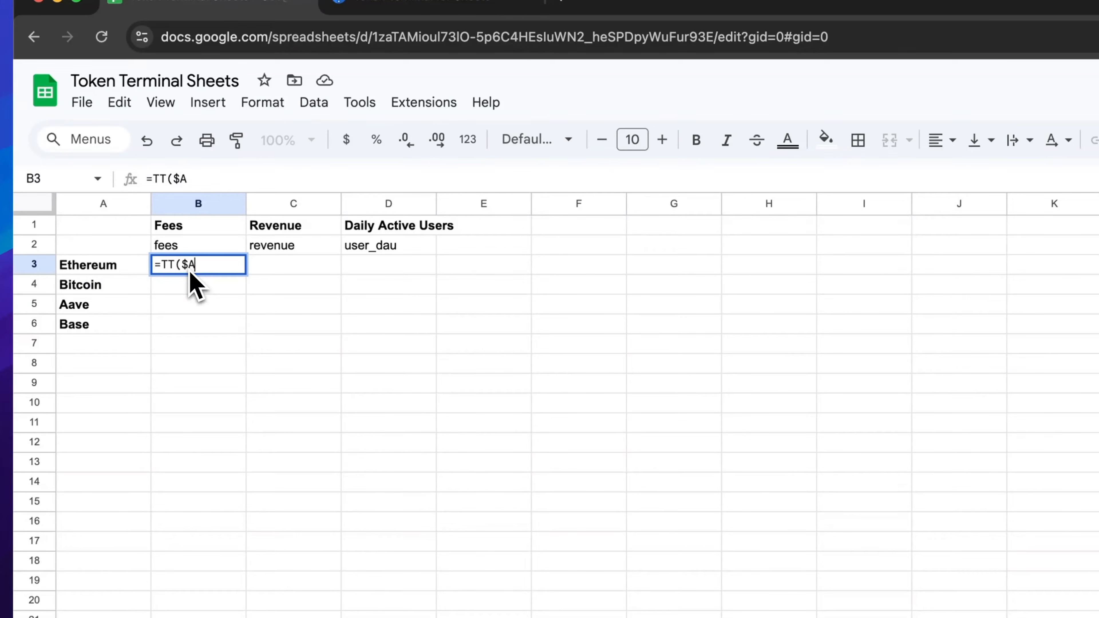
pyautogui.write('3, ')
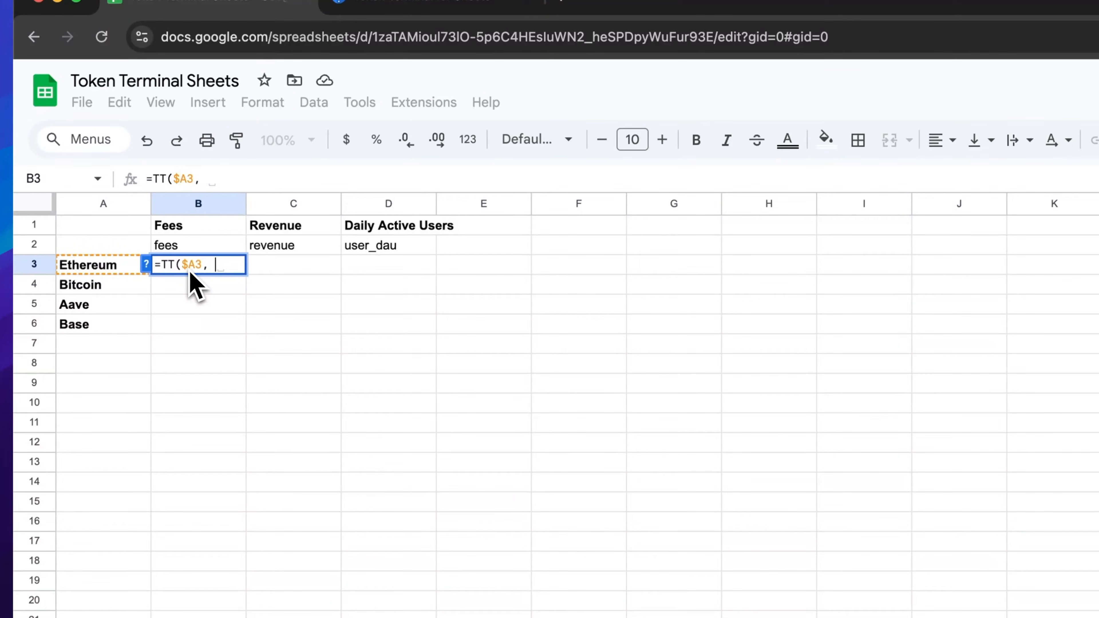
pyautogui.write('B$2')
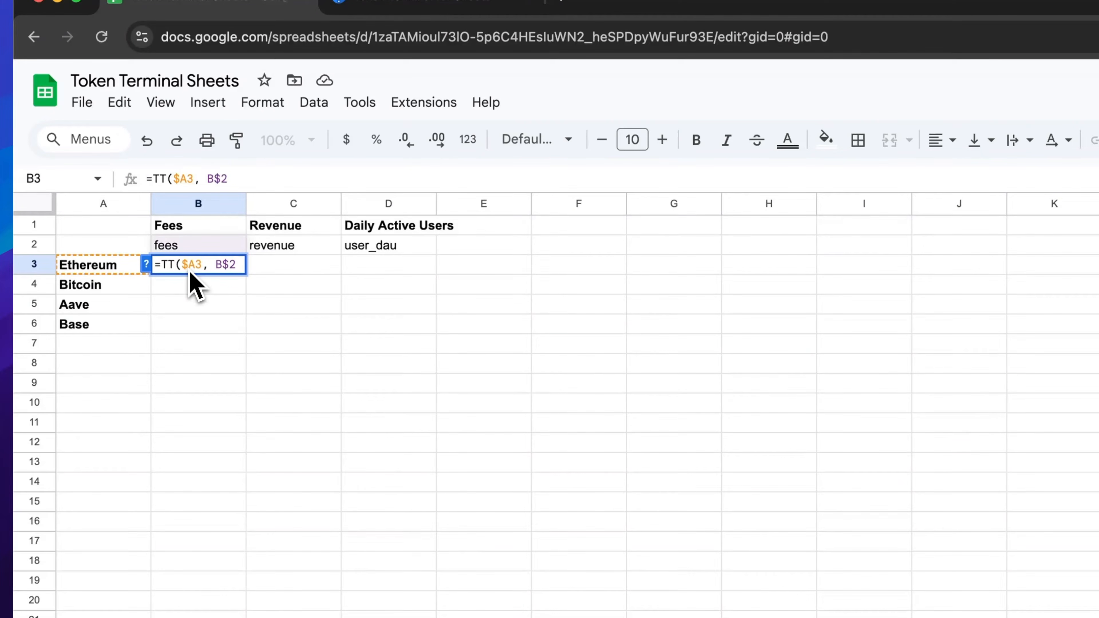
pyautogui.press('Return')
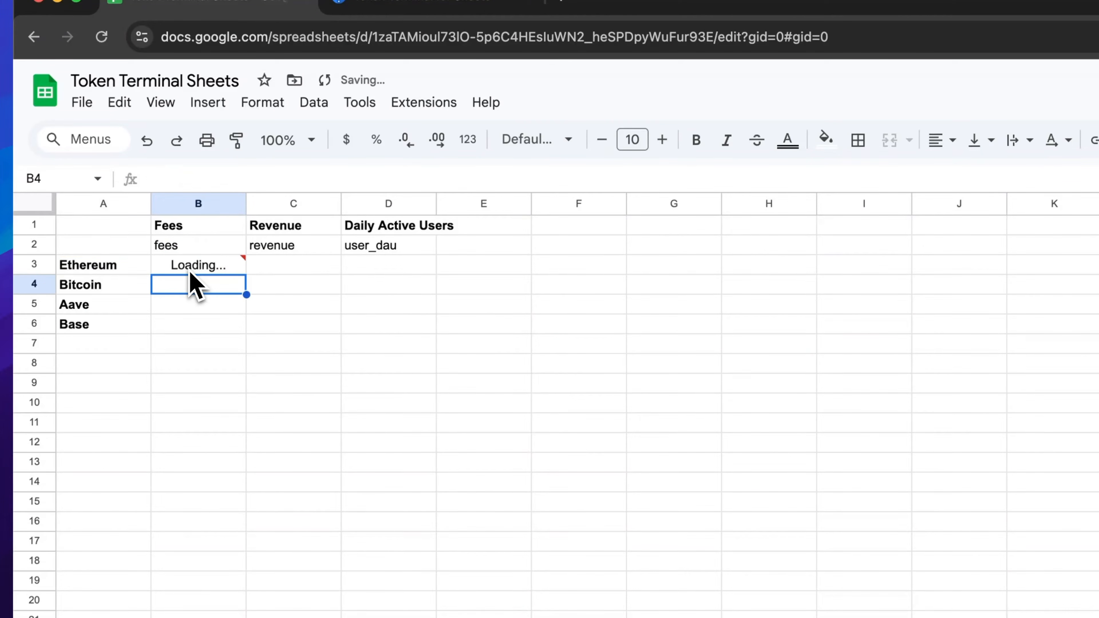
# Fill the B3 formula across to column D and down to row 6 for all listed projects and metrics
pyautogui.click(190, 266)
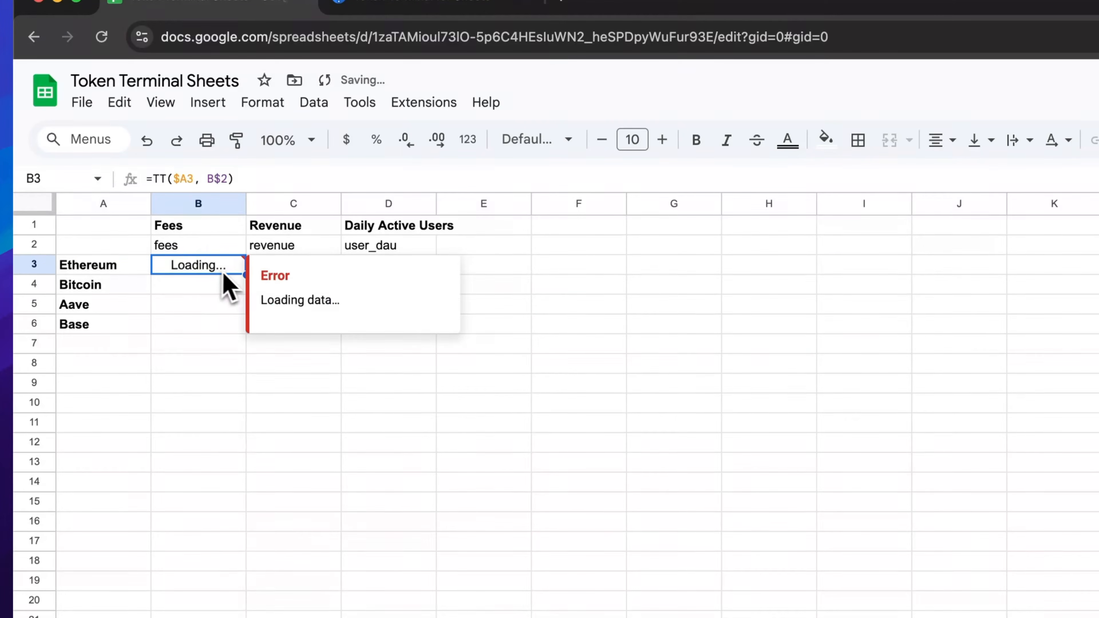
pyautogui.moveTo(243, 274); pyautogui.dragTo(235, 324)
pyautogui.click(240, 270)
pyautogui.moveTo(240, 271); pyautogui.dragTo(373, 290)
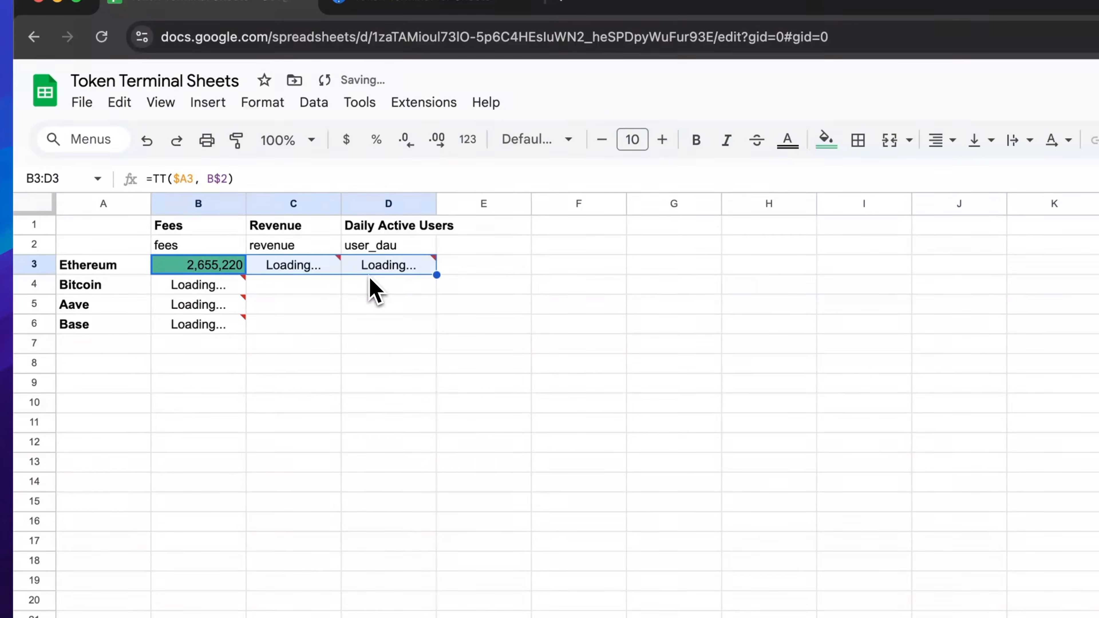
pyautogui.click(326, 265)
pyautogui.moveTo(340, 274); pyautogui.dragTo(322, 328)
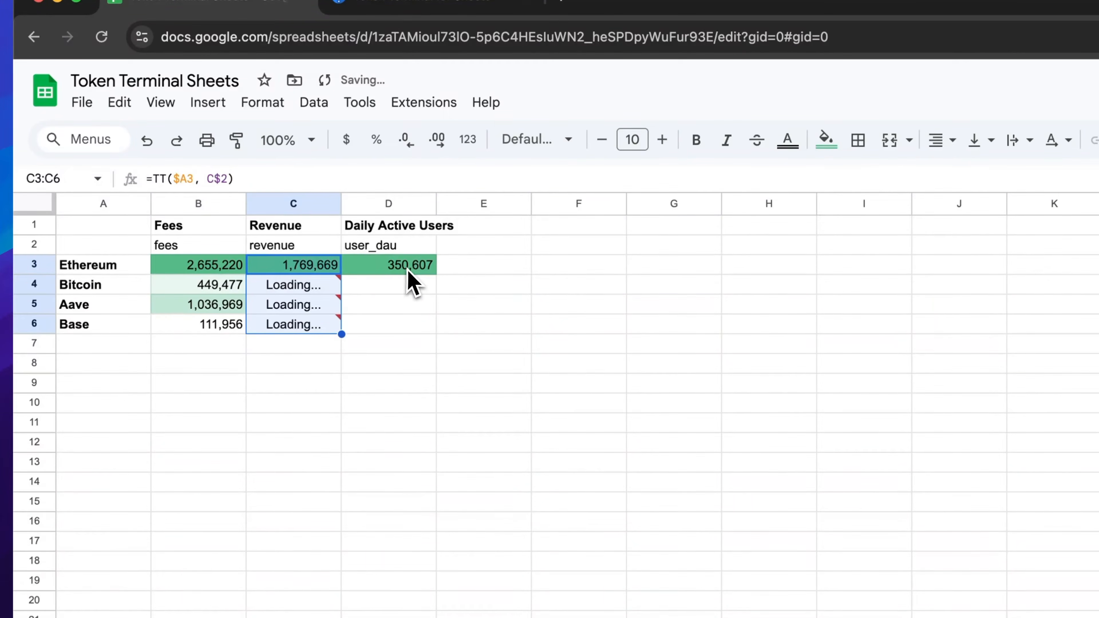
pyautogui.click(407, 269)
pyautogui.moveTo(433, 275); pyautogui.dragTo(424, 334)
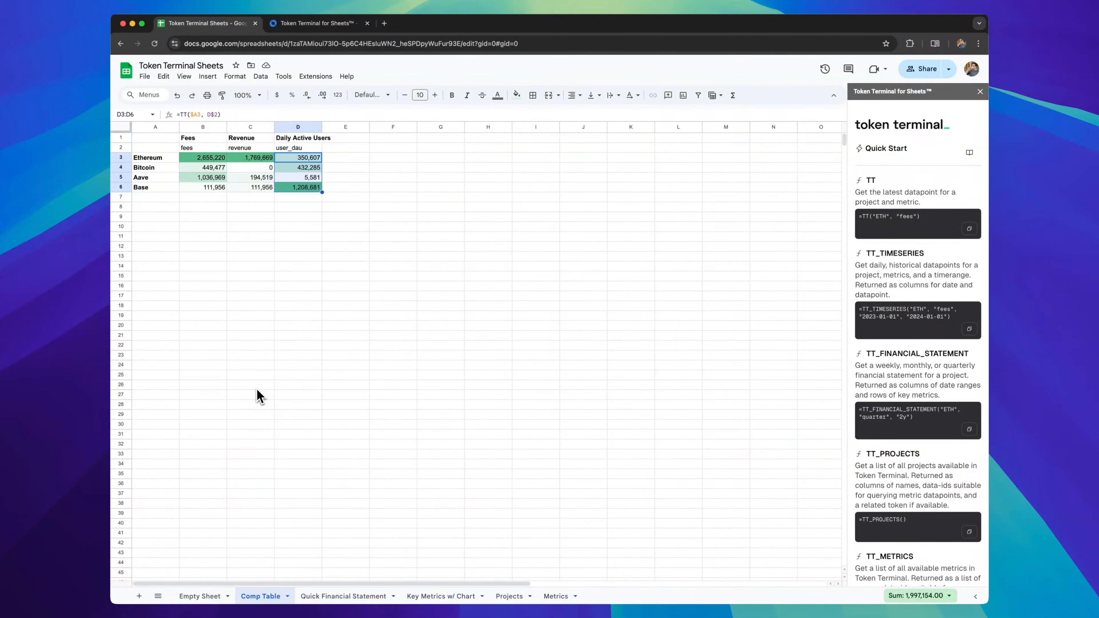
# On the Quick Financial Statement sheet, inspect the formula in A3 and set the project in B1 to AAVE
pyautogui.click(324, 597)
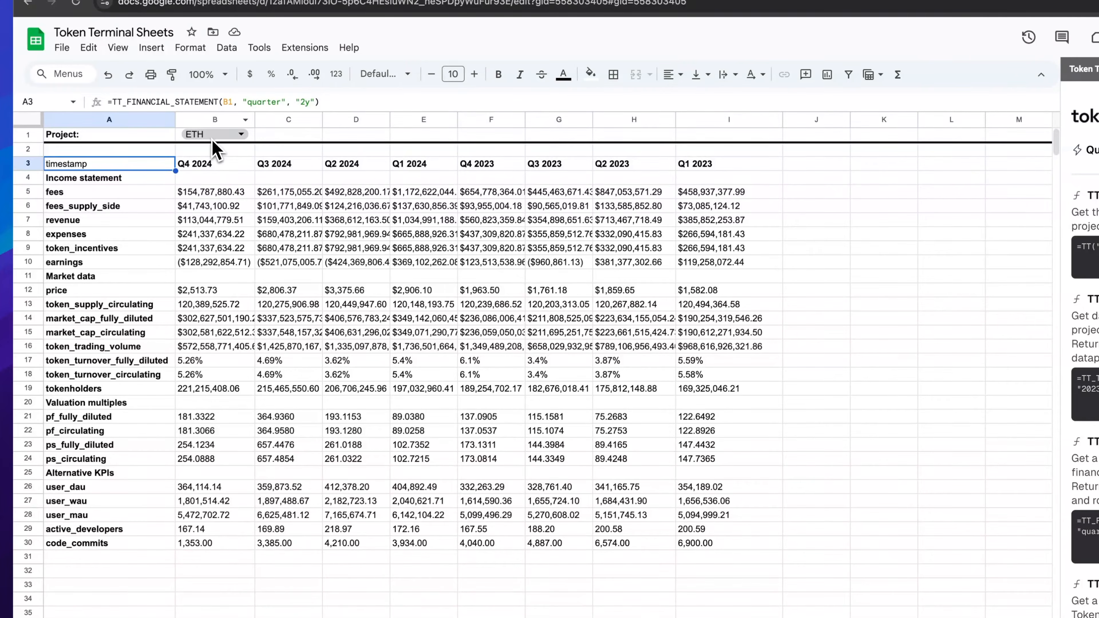
pyautogui.click(239, 136)
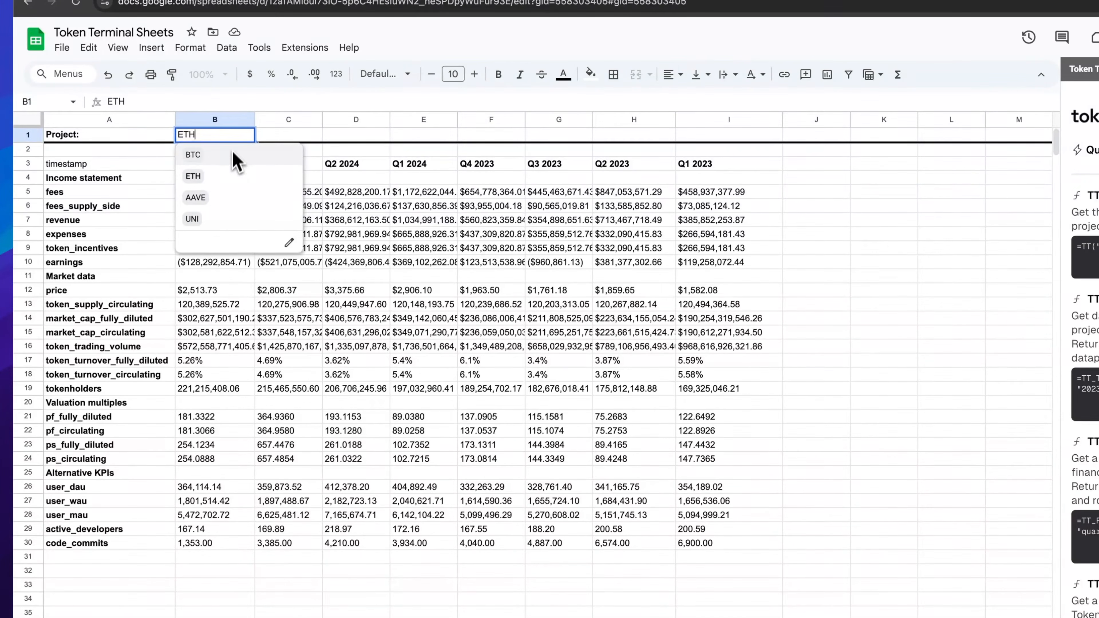
pyautogui.click(272, 135)
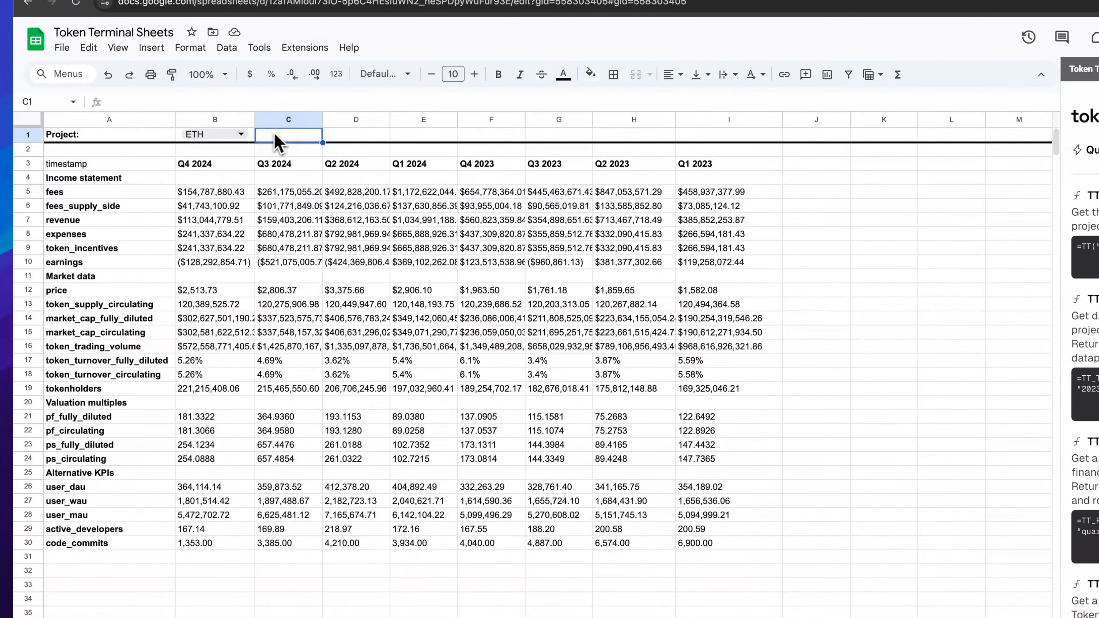
pyautogui.click(135, 168)
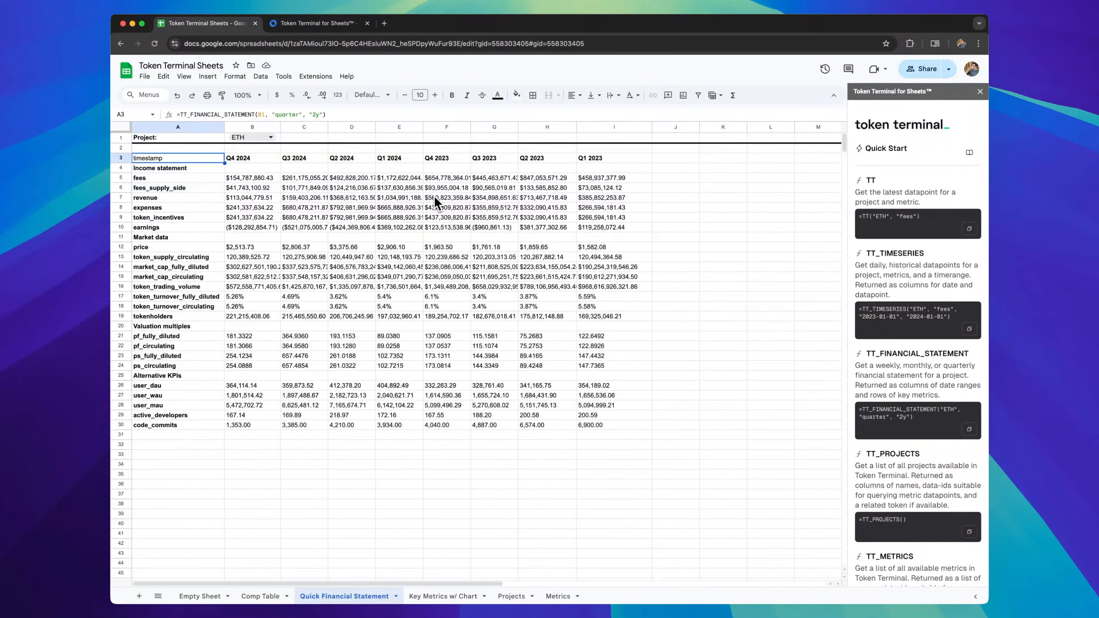
pyautogui.click(263, 137)
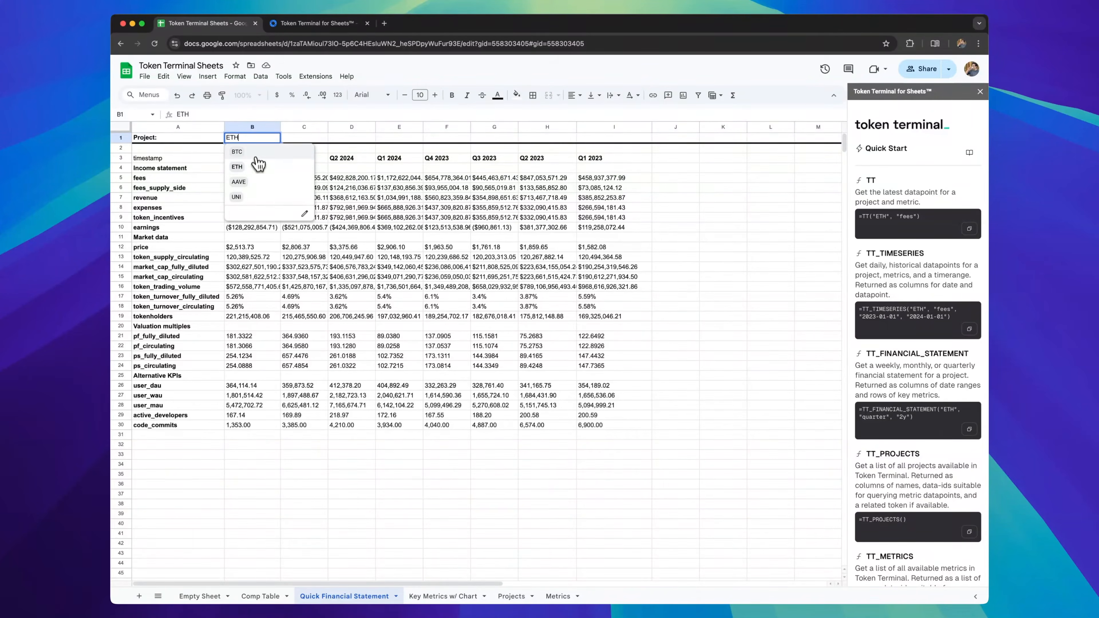
pyautogui.click(253, 182)
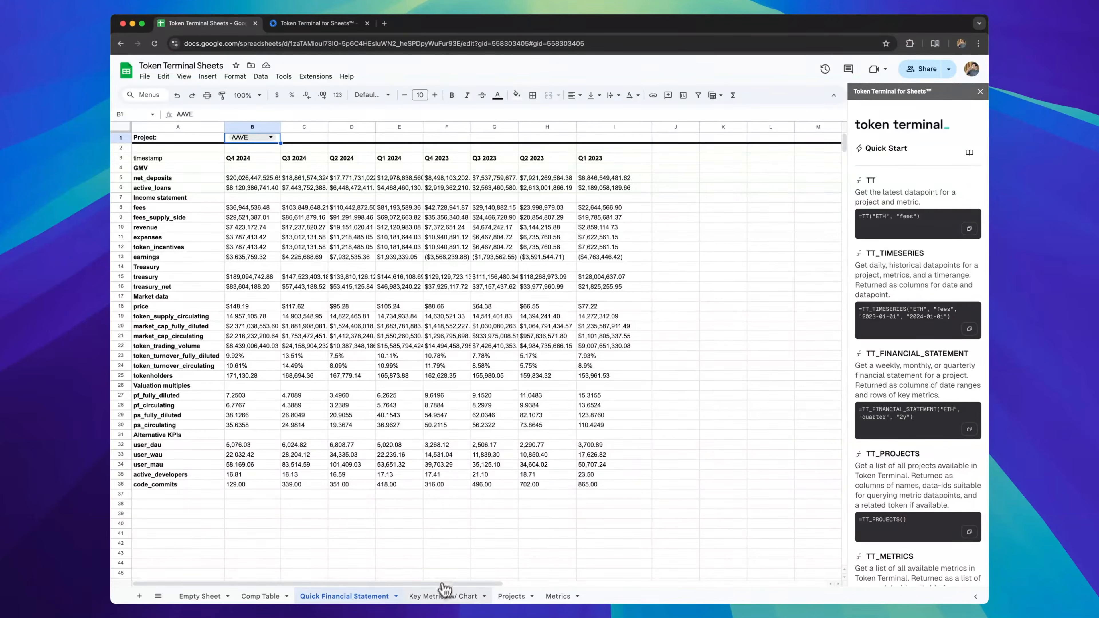
# On the Key Metrics w/ Chart sheet, inspect the time series formula in A5 and set the project to ETH
pyautogui.click(442, 600)
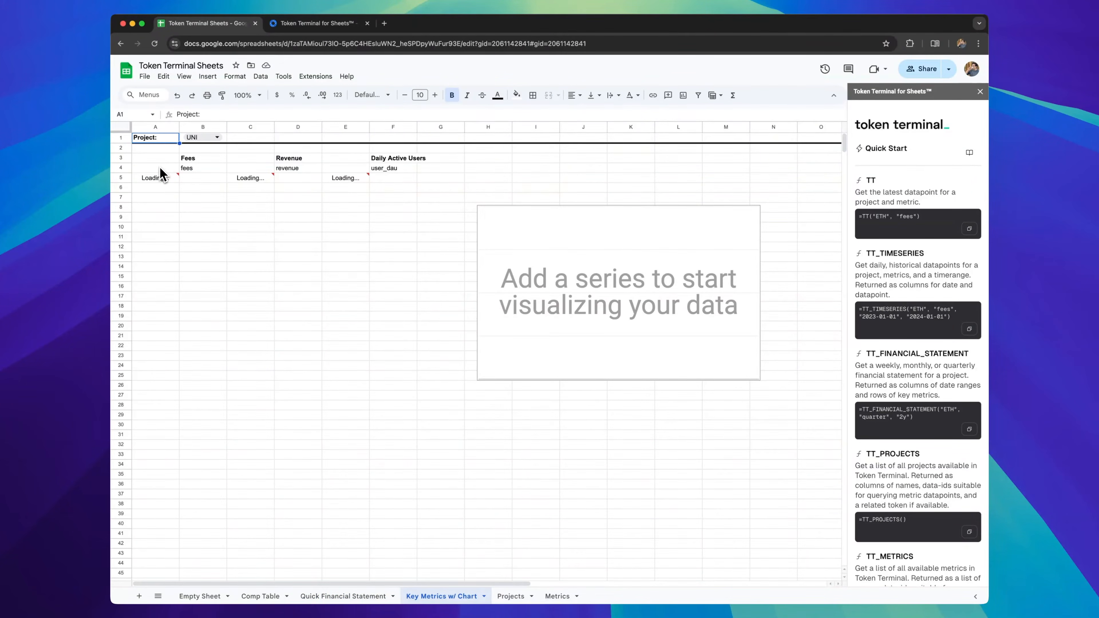
pyautogui.click(161, 179)
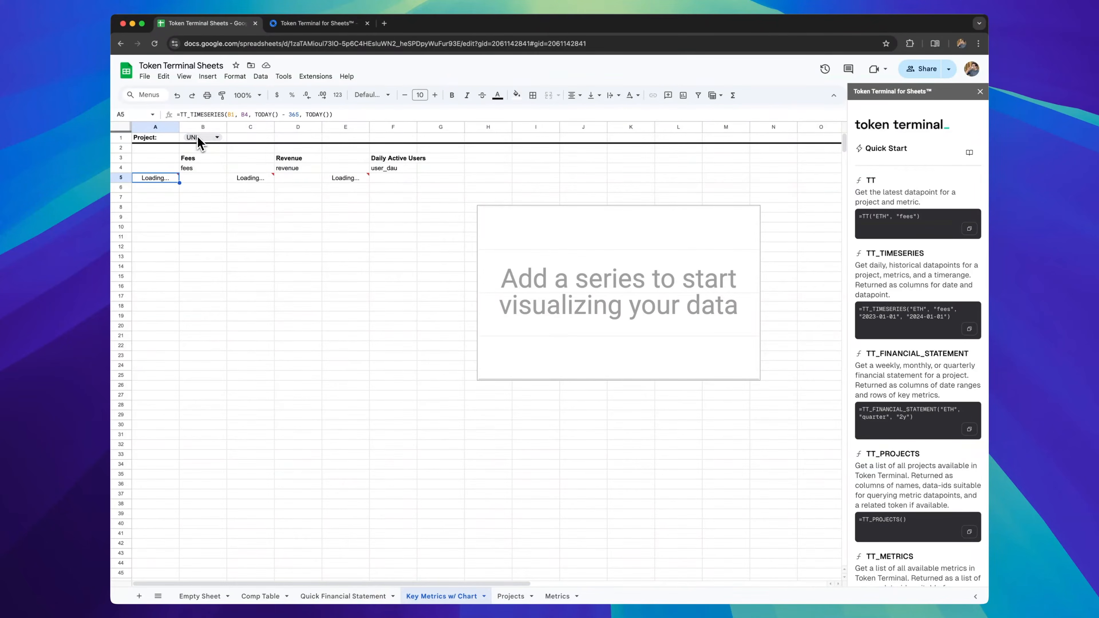
pyautogui.click(213, 137)
pyautogui.click(191, 167)
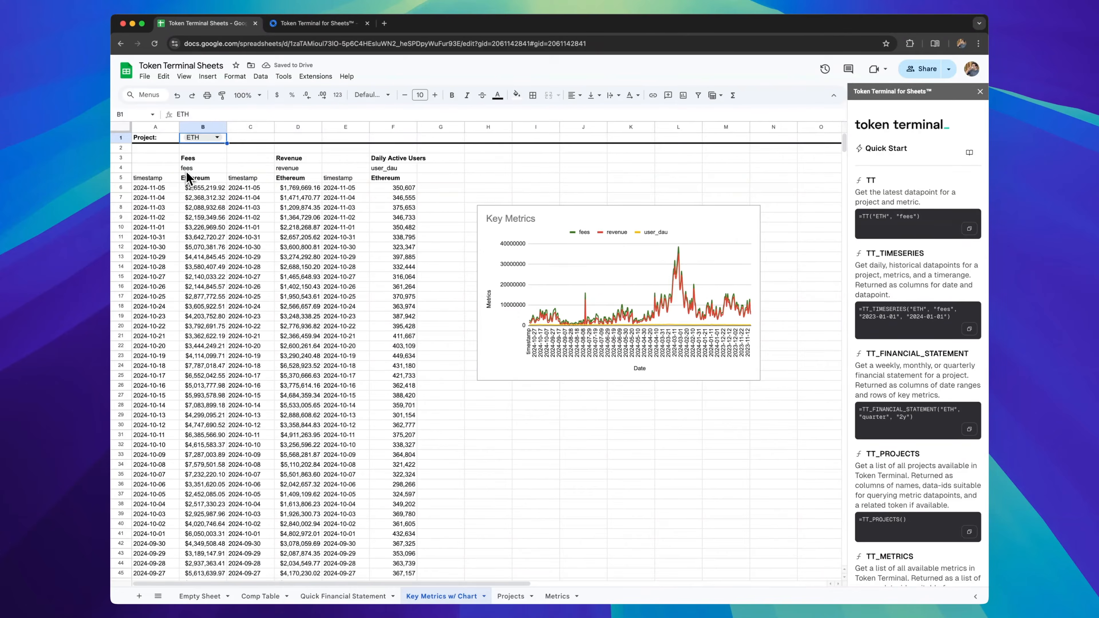
# Examine the TT_TIMESERIES formula in A5 and the daily rows it returns, down to the oldest date and back
pyautogui.click(166, 176)
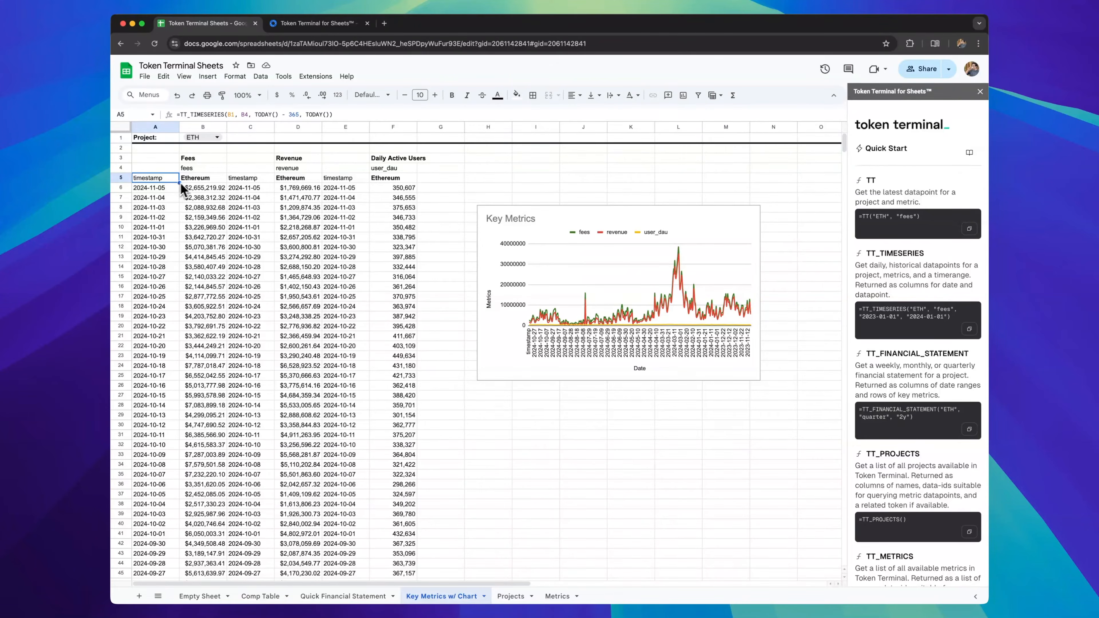
pyautogui.scroll(-1, 196, 190)
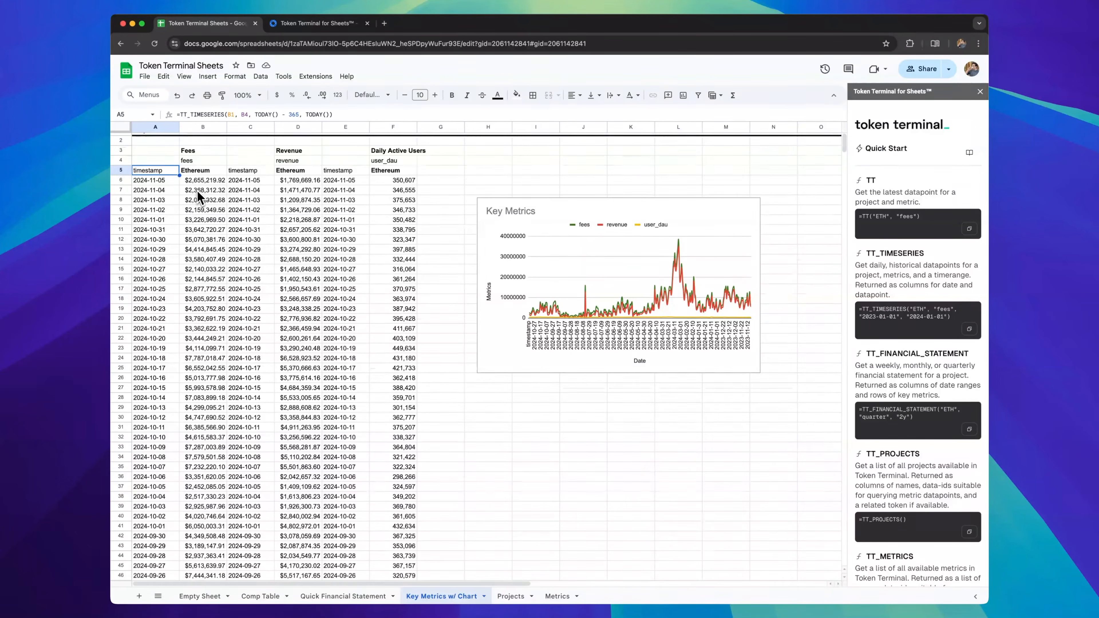
pyautogui.scroll(-1, 174, 202)
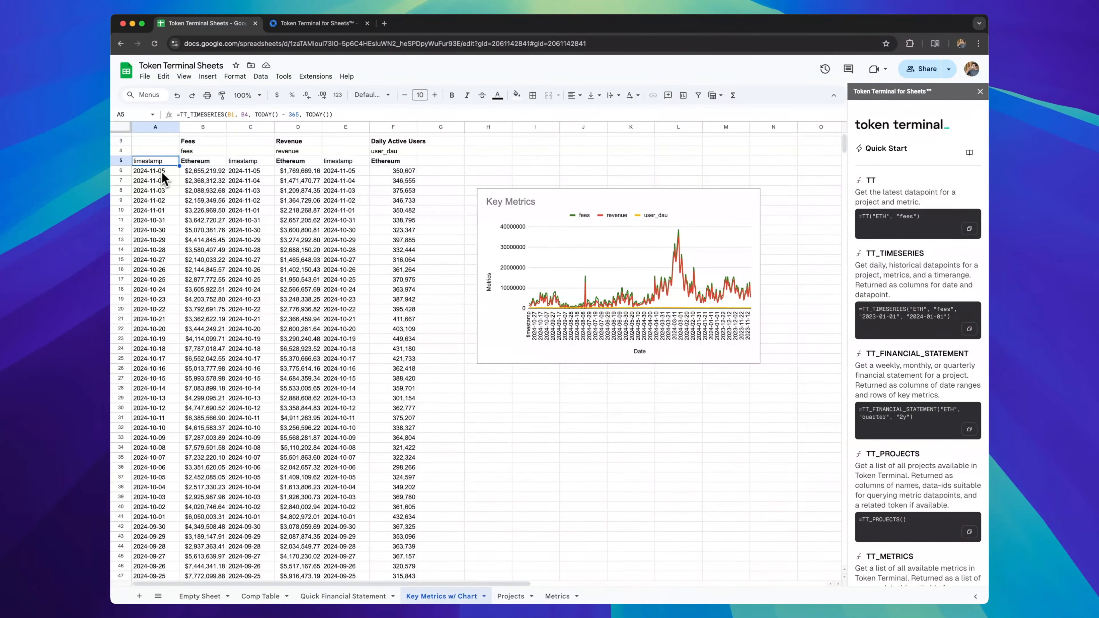
pyautogui.scroll(-20, 152, 175)
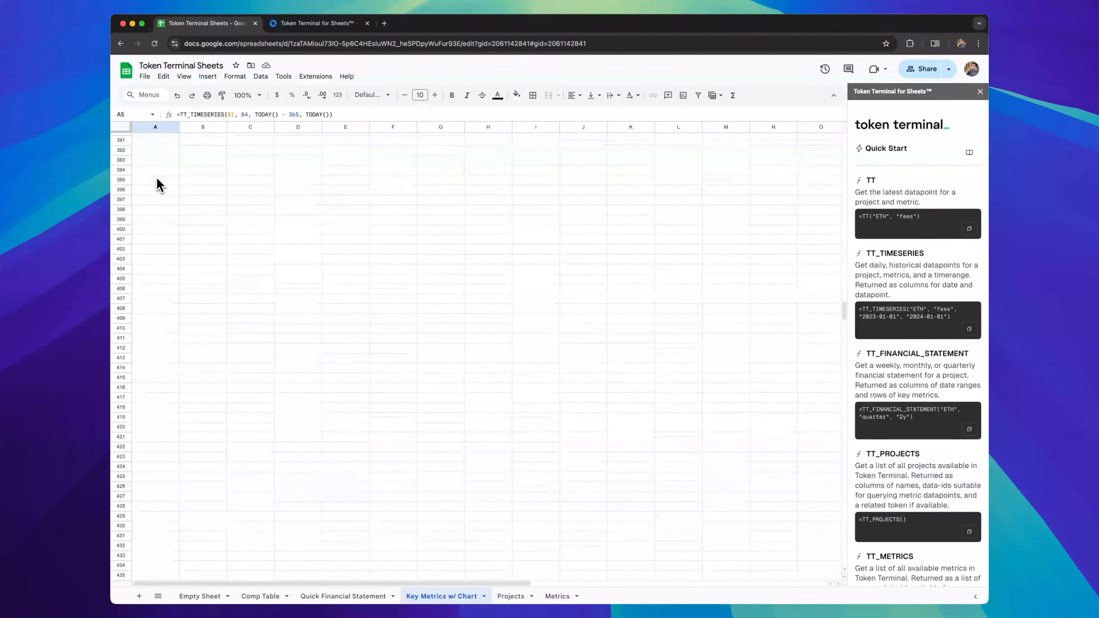
pyautogui.scroll(10, 157, 180)
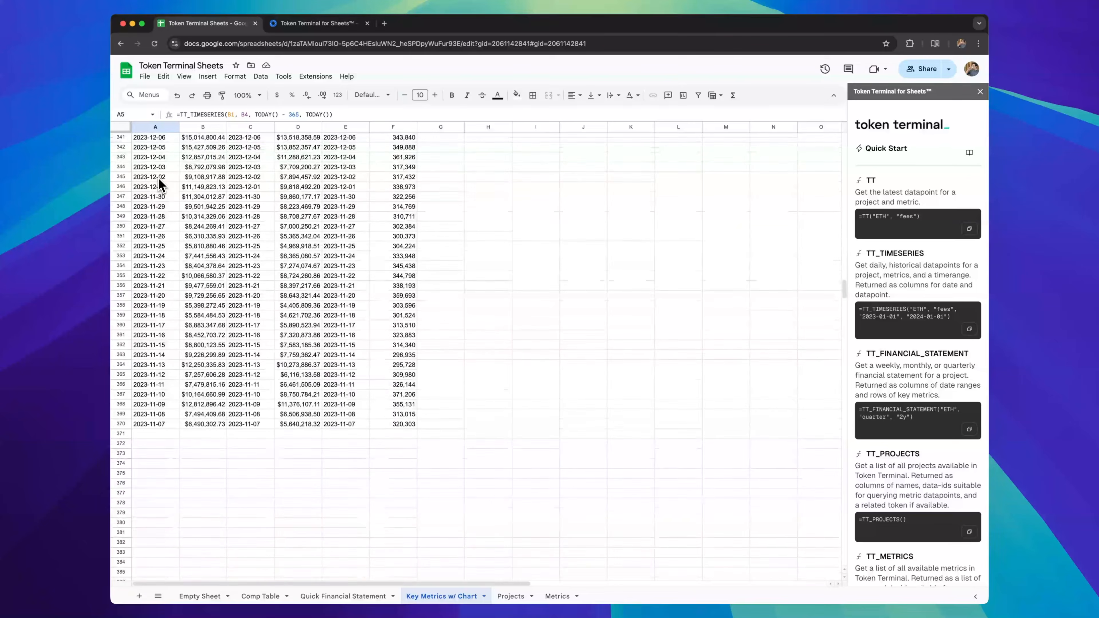
pyautogui.scroll(20, 163, 178)
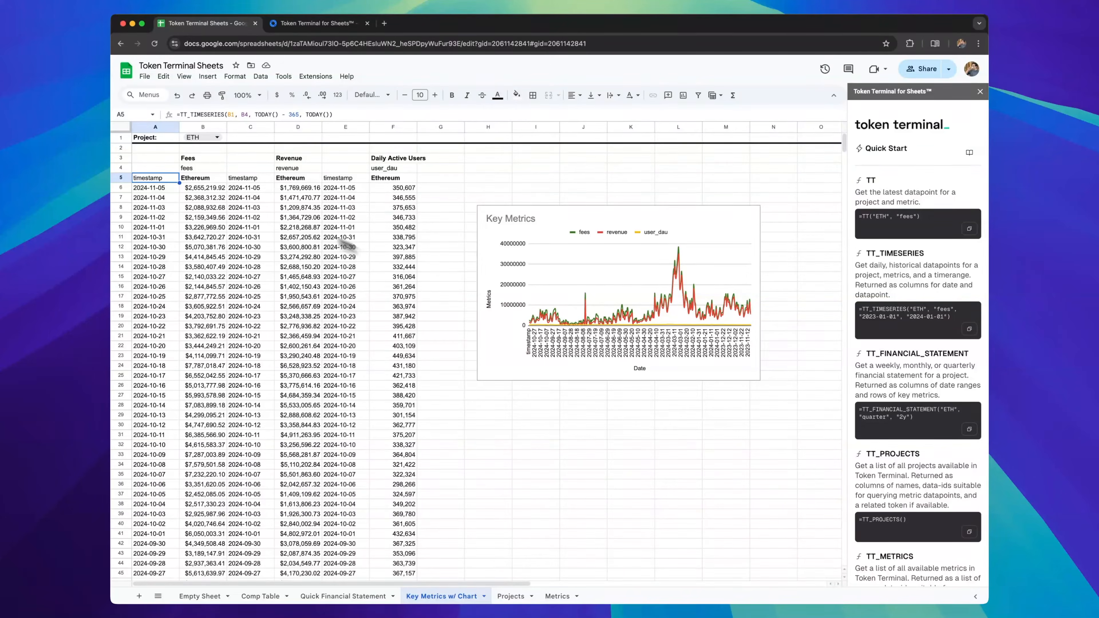
# Switch the project in B1 of the Key Metrics w/ Chart sheet to AAVE
pyautogui.click(203, 137)
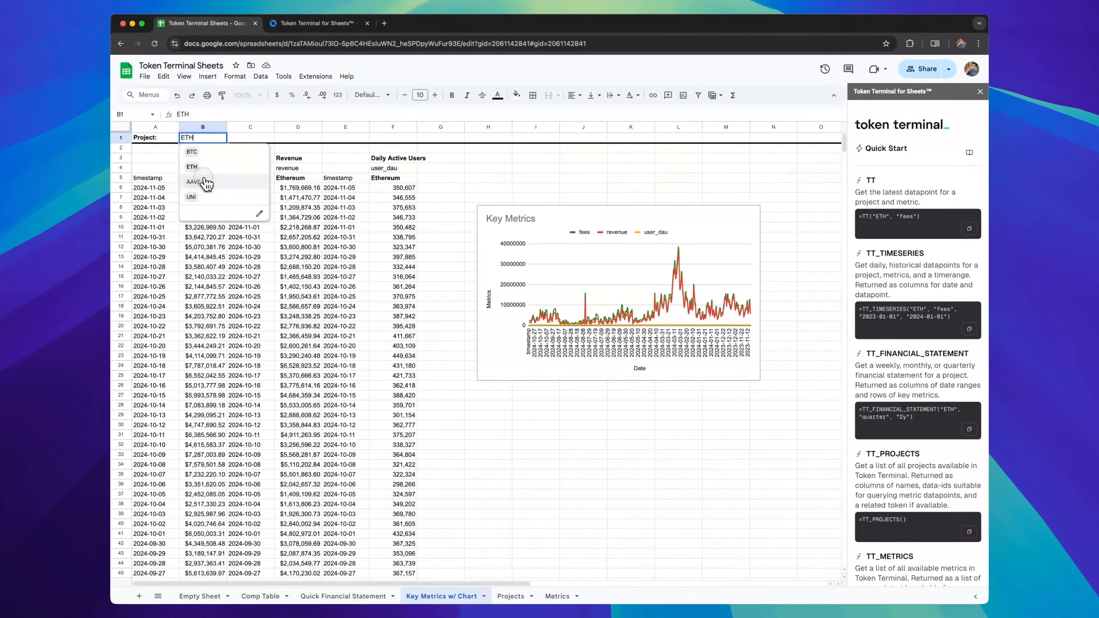
pyautogui.click(196, 183)
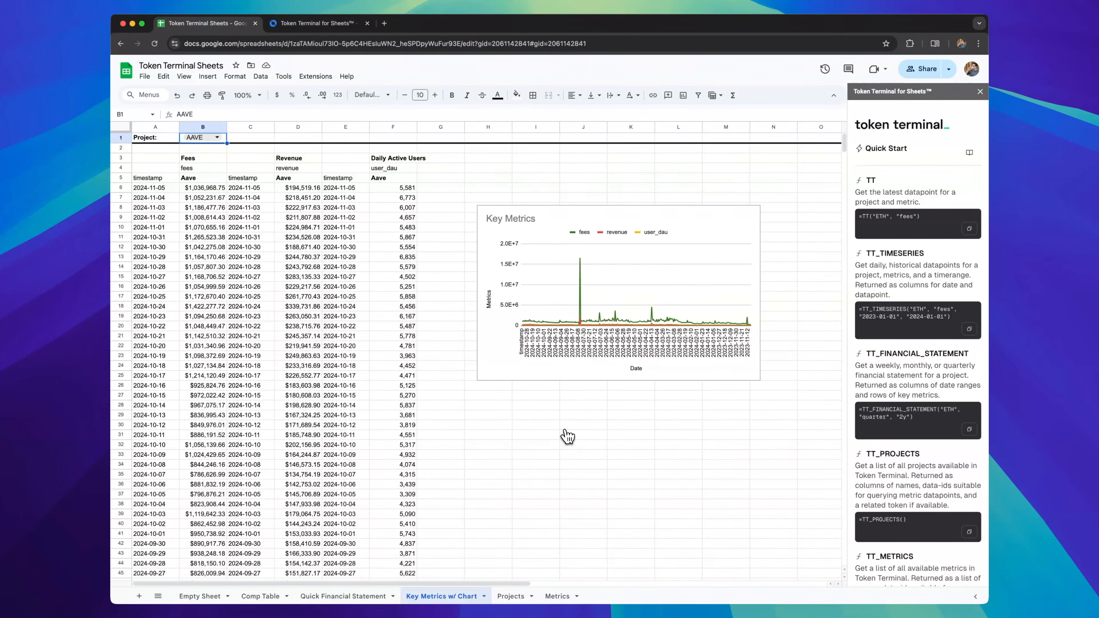
# On the Projects sheet, examine the project names, IDs and symbols returned by the TT_PROJECTS formula
pyautogui.click(506, 598)
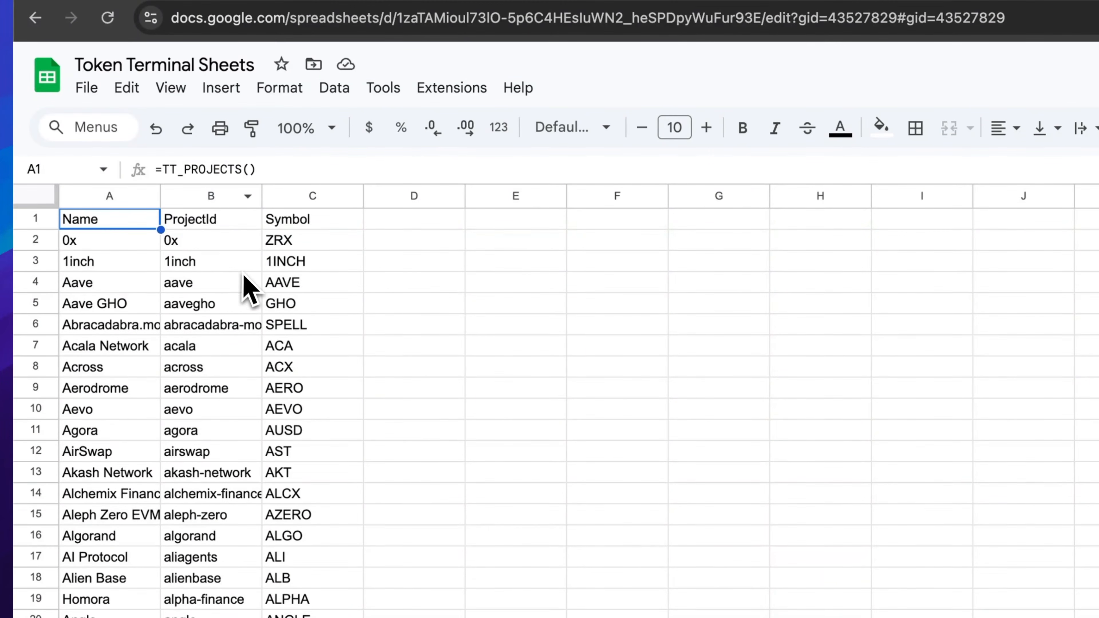
pyautogui.scroll(-10, 240, 282)
pyautogui.scroll(4, 238, 286)
pyautogui.scroll(8, 242, 298)
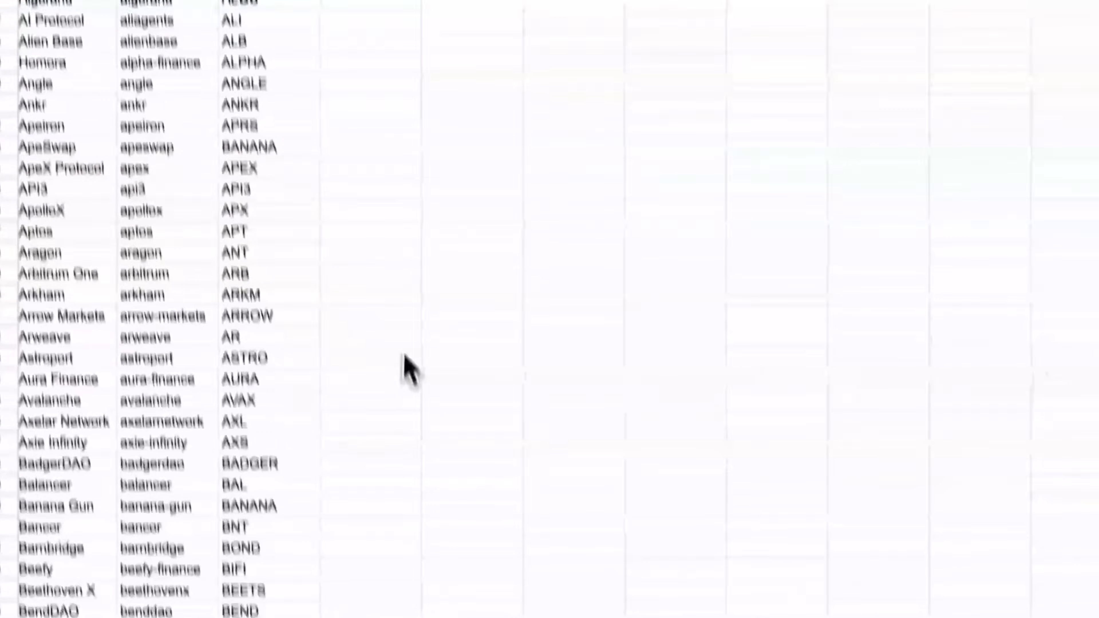
# On the Metrics sheet, examine the TT_METRICS list of metric names, IDs and descriptions, and inspect the metric ID in B7
pyautogui.click(748, 595)
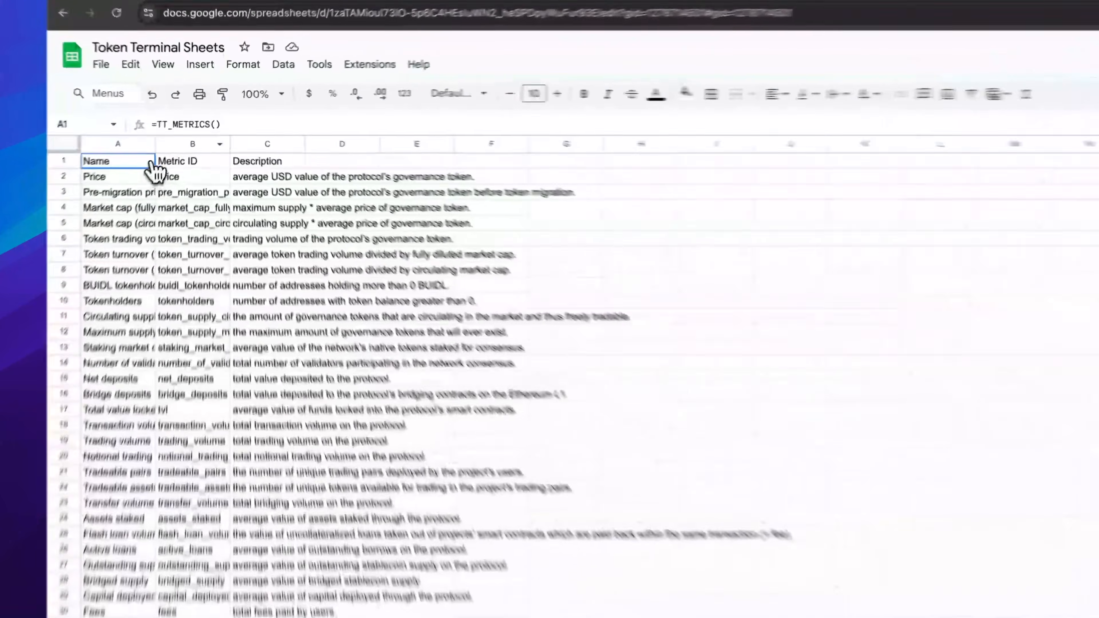
pyautogui.scroll(-10, 202, 304)
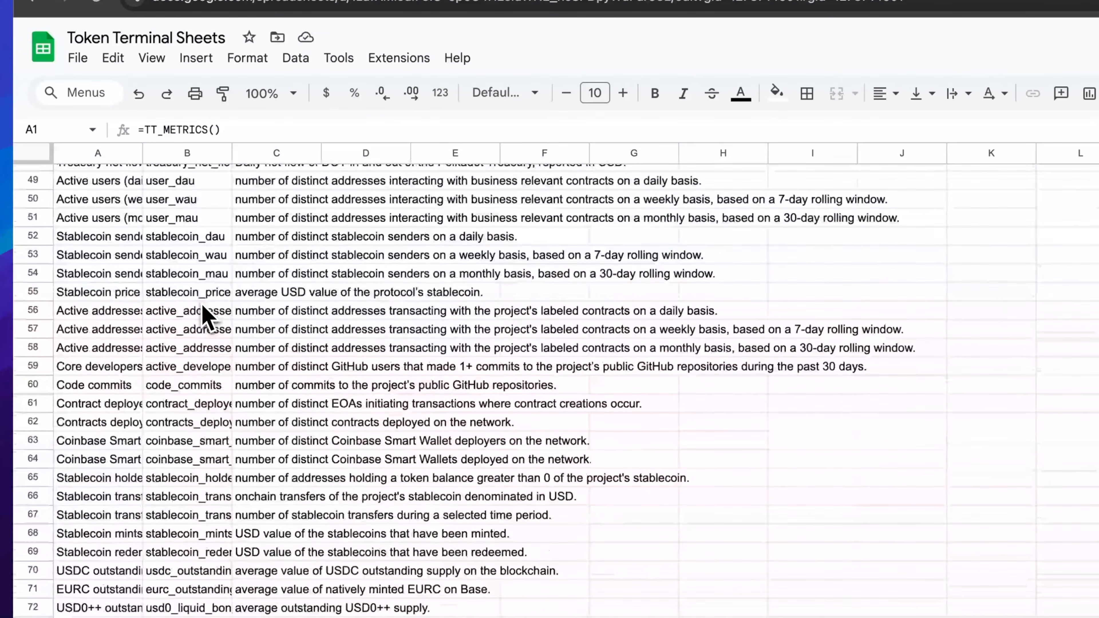
pyautogui.scroll(10, 202, 304)
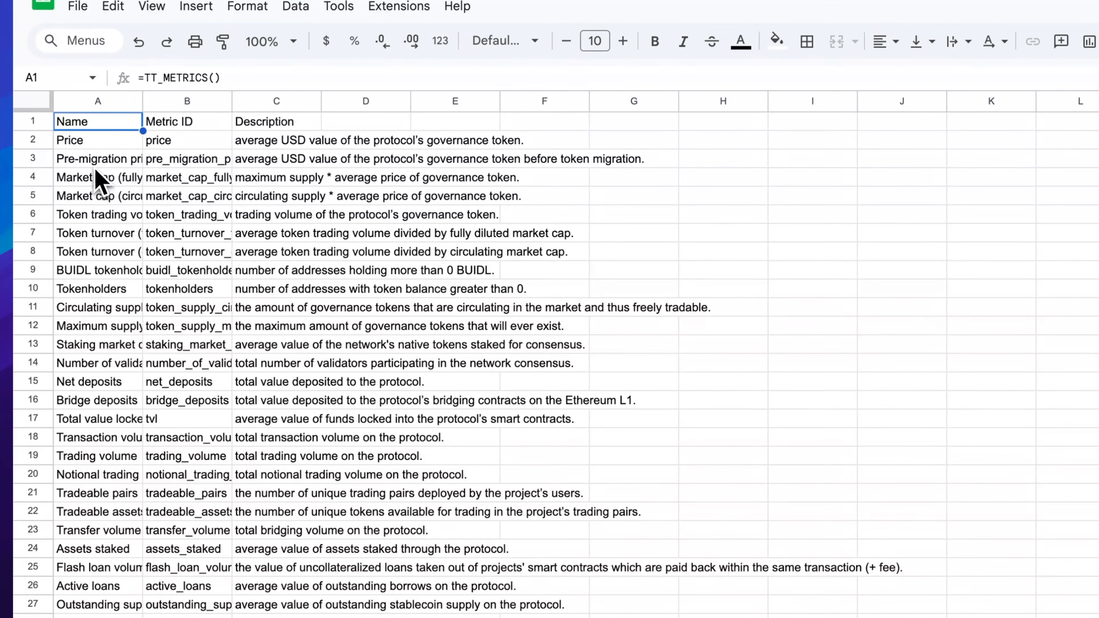
pyautogui.click(179, 238)
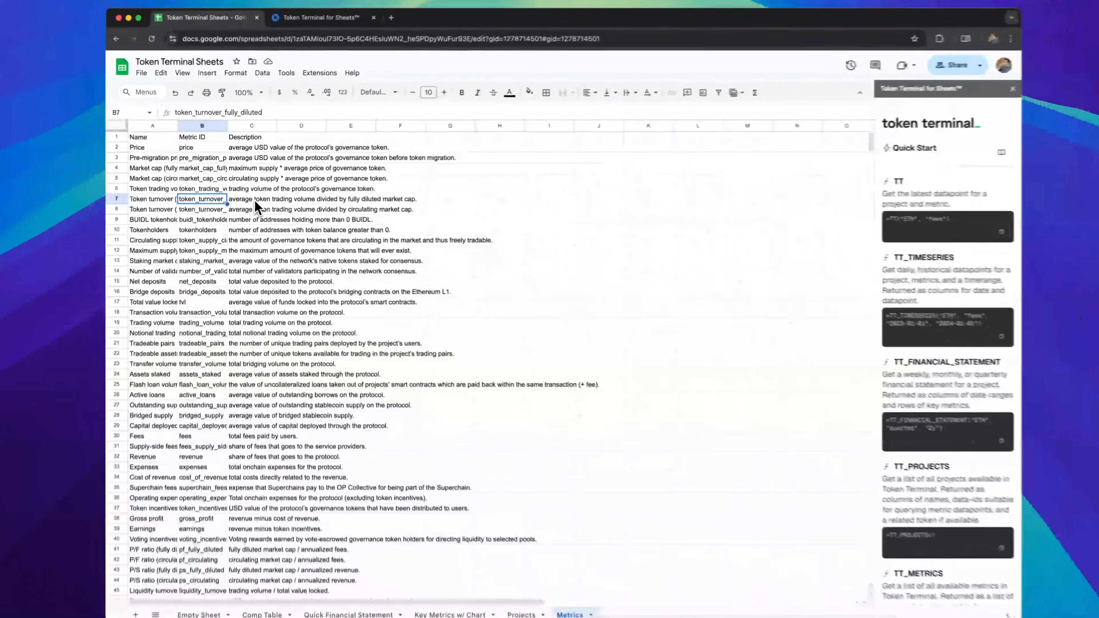
# On the Empty Sheet, change the formula in A1 to =TT({"ETH", "BTC"}, "fees") to query both projects
pyautogui.click(199, 596)
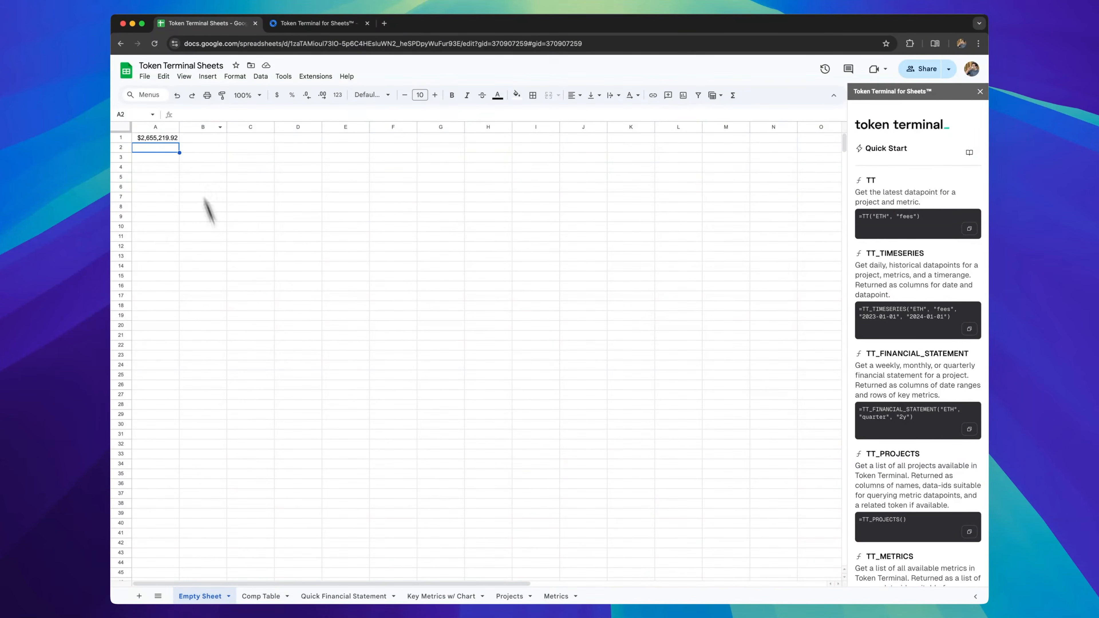
pyautogui.click(155, 139)
pyautogui.click(186, 115)
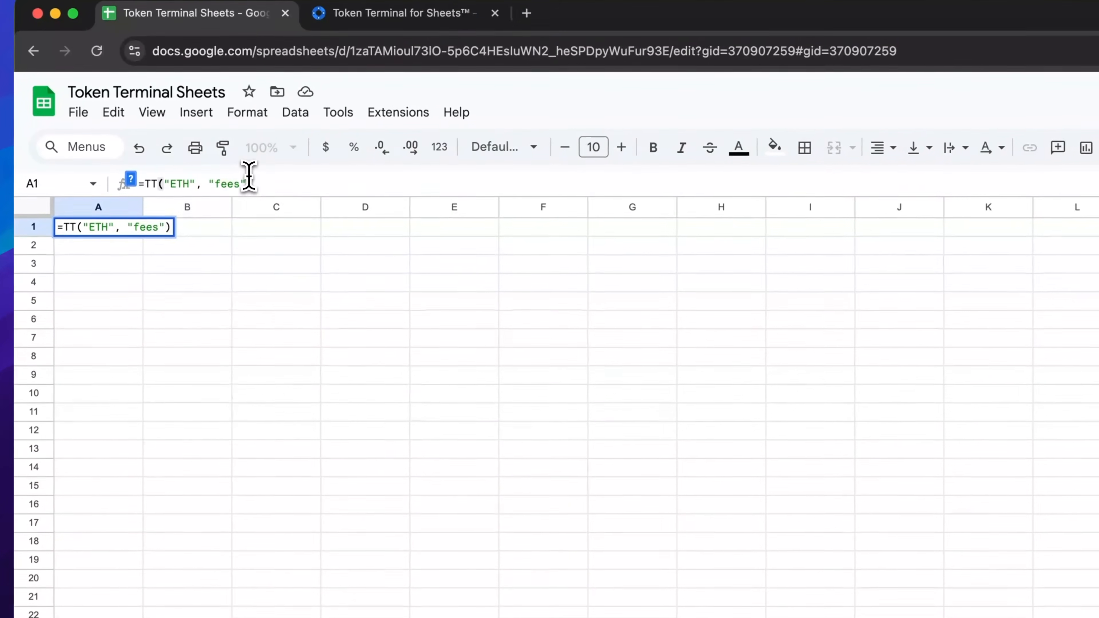
pyautogui.write('{"ETH"')
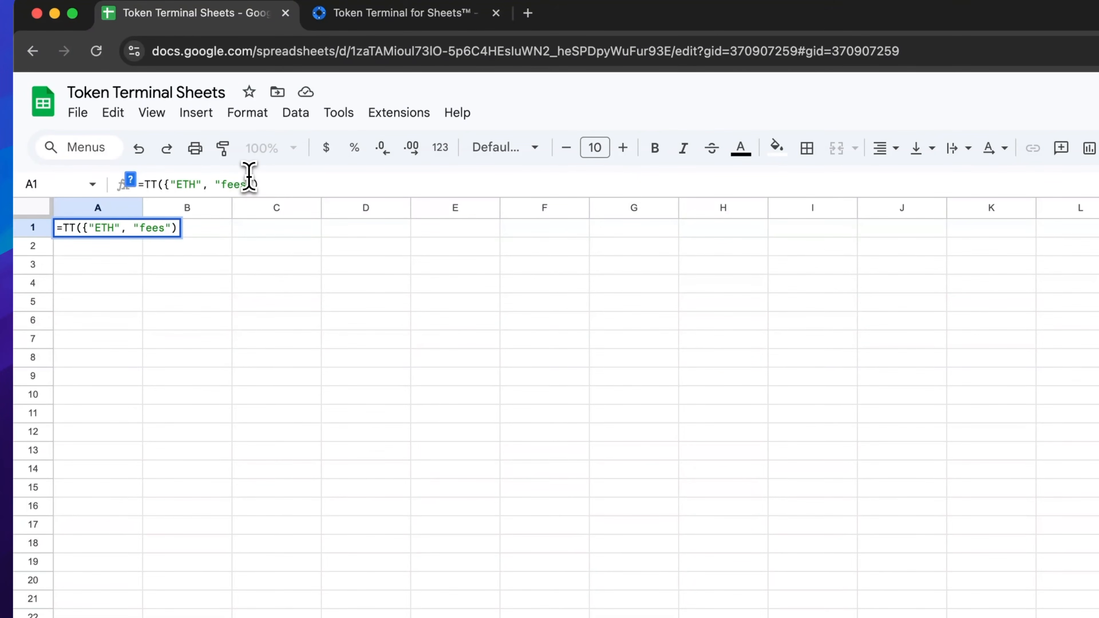
pyautogui.write(', "BTC"}, "')
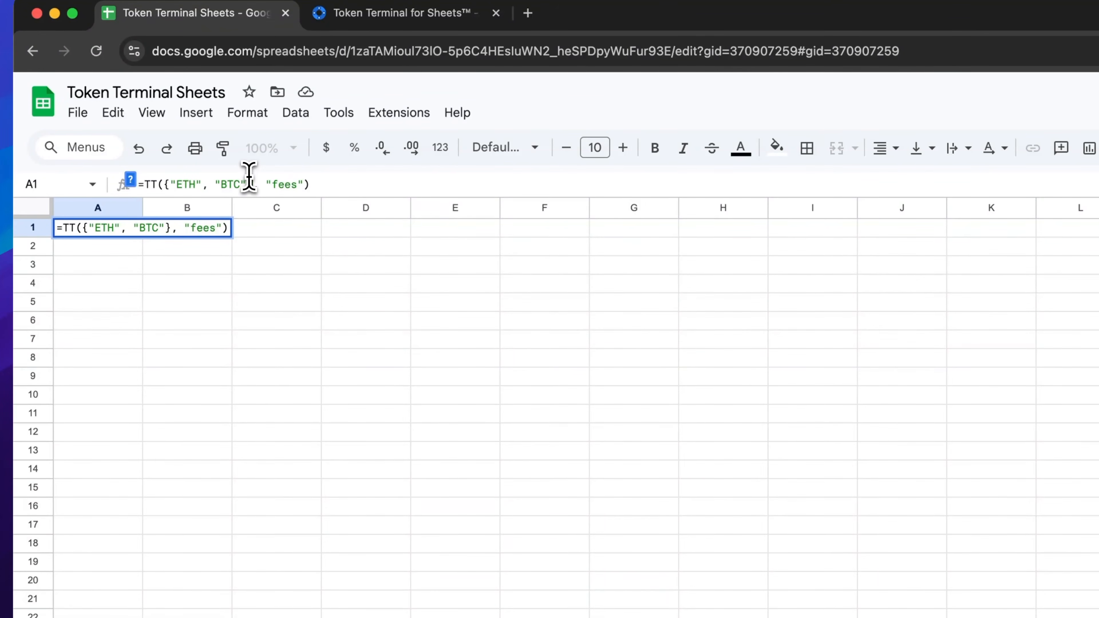
pyautogui.press('Return')
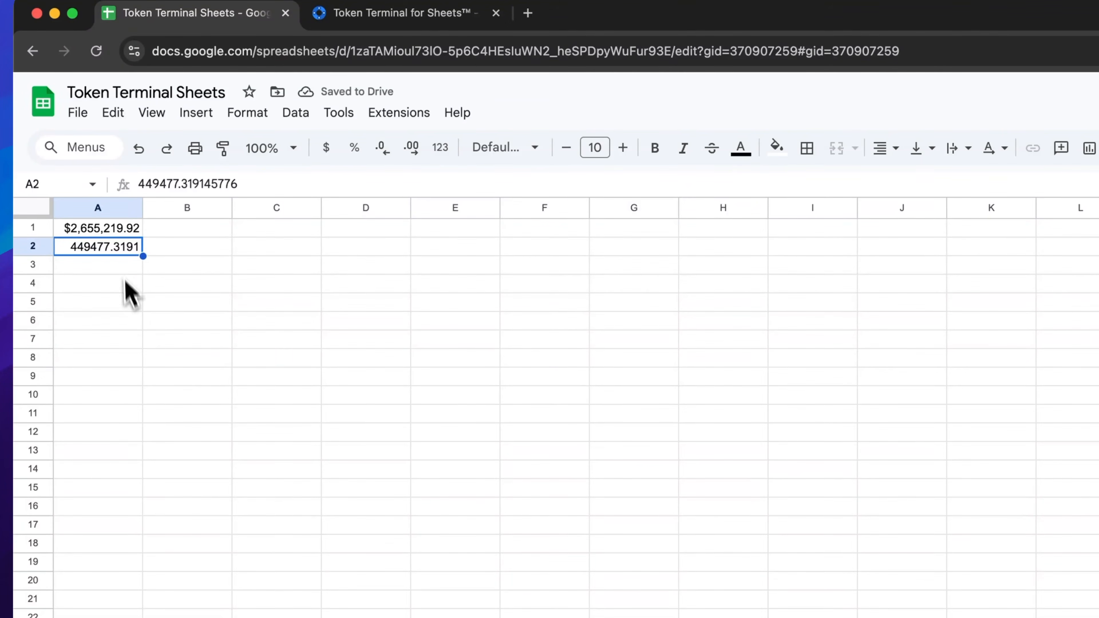
# Format the second fees value, in cell A2, as currency in dollars
pyautogui.click(115, 230)
pyautogui.click(99, 242)
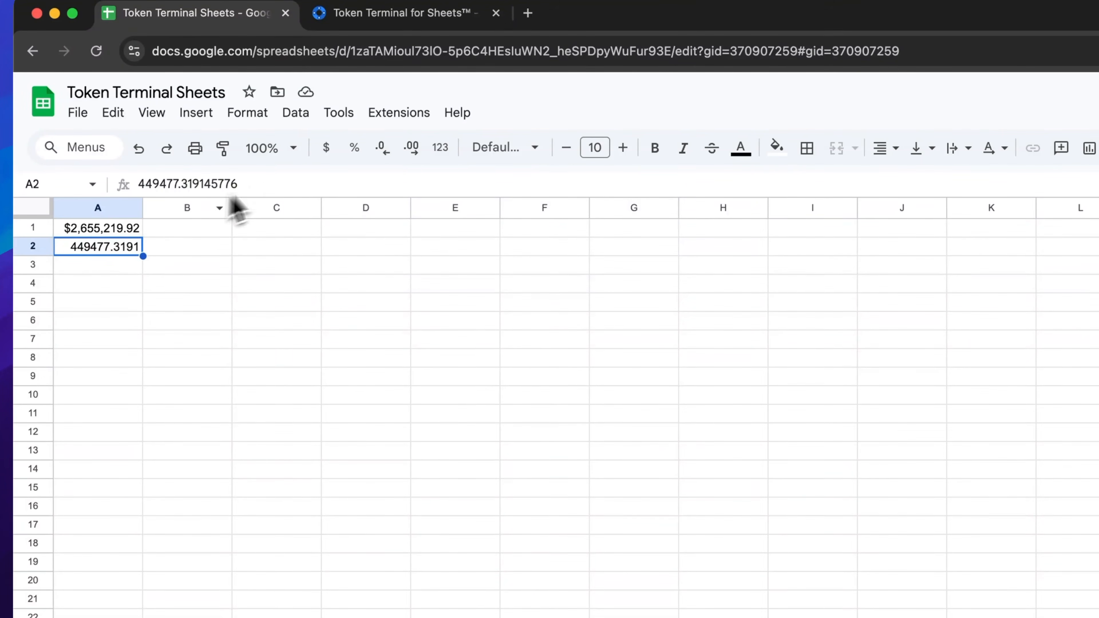
pyautogui.click(325, 149)
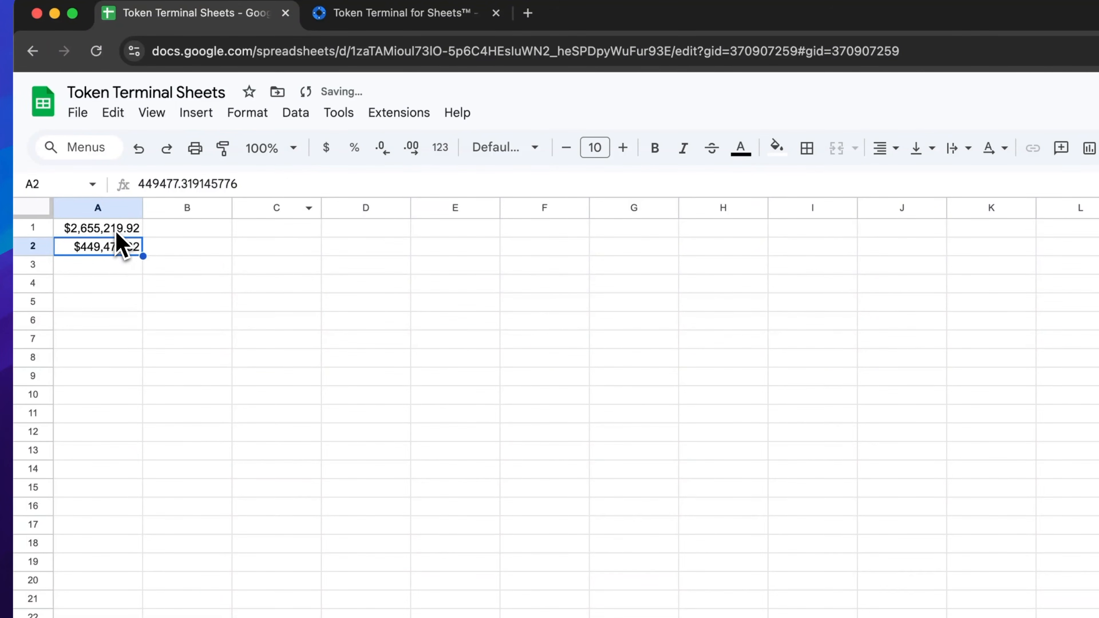